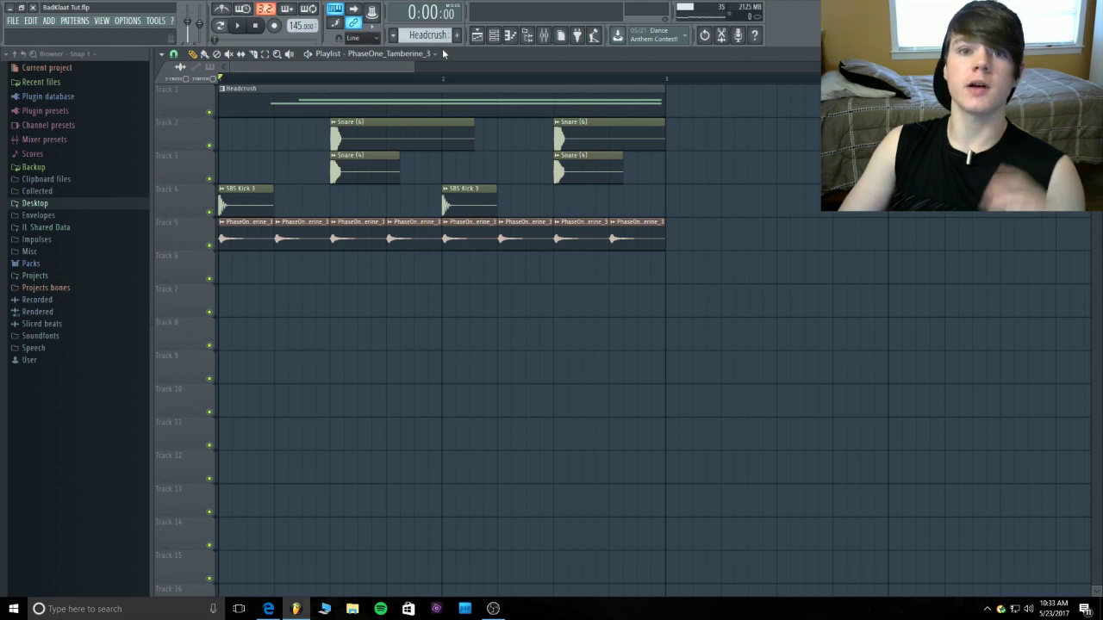
Play the two-bar drum and bass arrangement in the playlist, and stop playback.
{"action": "left_click", "coordinate": [240, 27]}
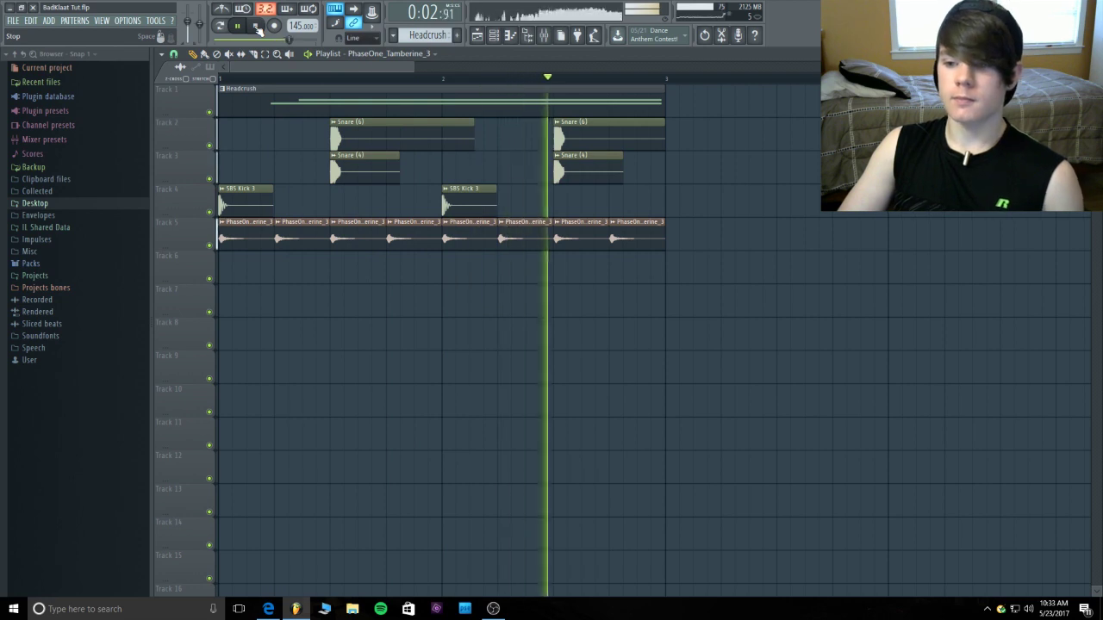
{"action": "left_click", "coordinate": [256, 26]}
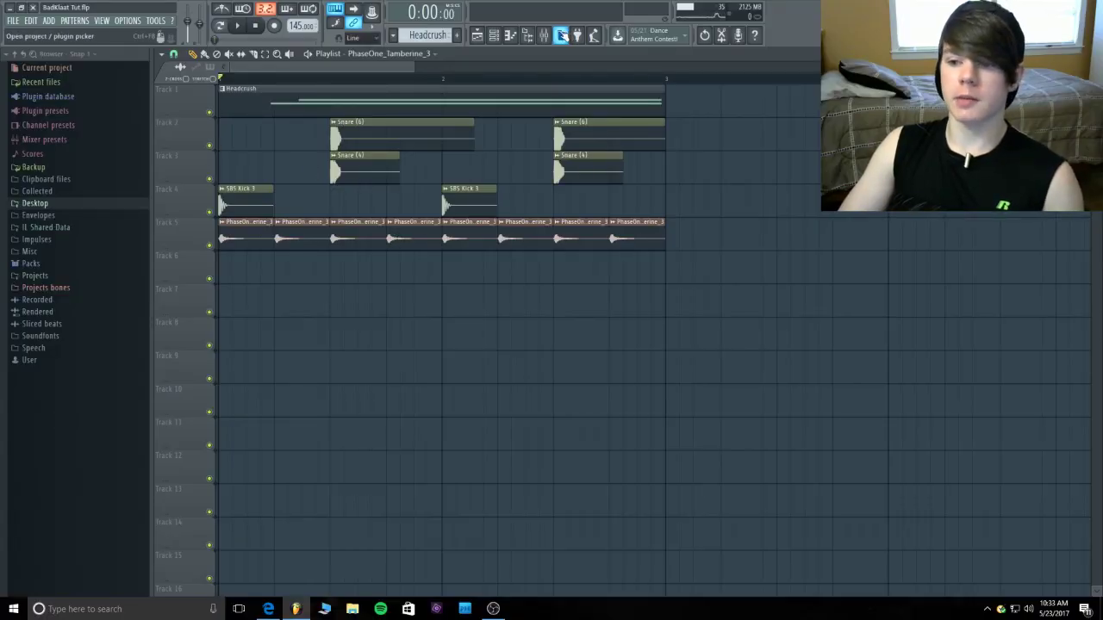
Review the Master channel's Maximus low, mid, high and master bands and its iZotope Ozone 5 Maximizer settings in the mixer.
{"action": "left_click", "coordinate": [544, 34]}
{"action": "left_click", "coordinate": [998, 424]}
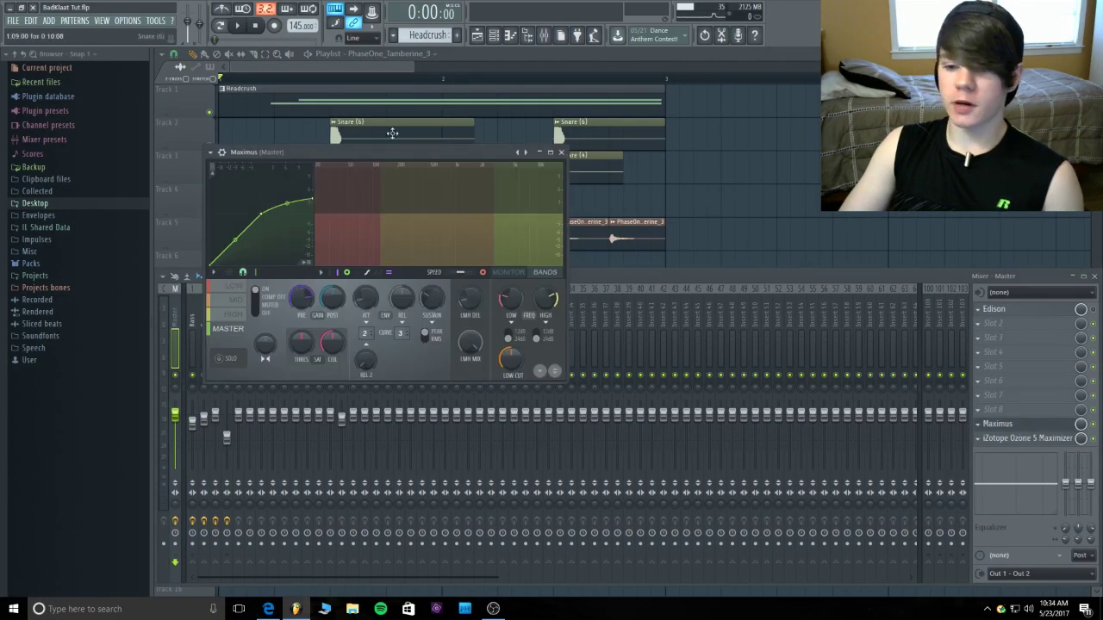
{"action": "left_click", "coordinate": [235, 287]}
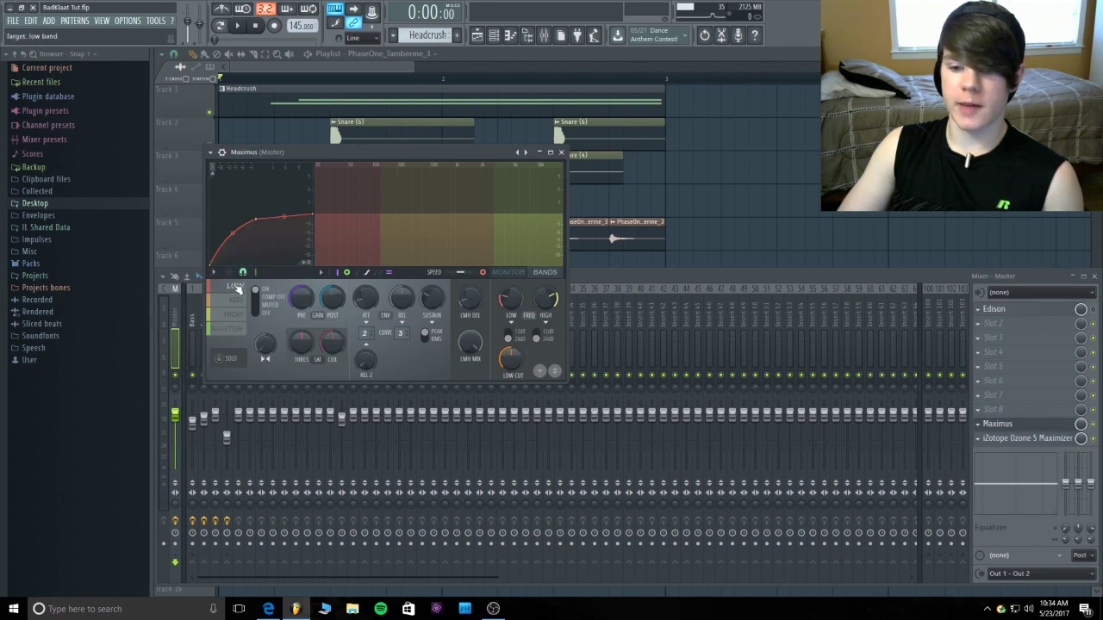
{"action": "left_click", "coordinate": [238, 301]}
{"action": "left_click", "coordinate": [237, 314]}
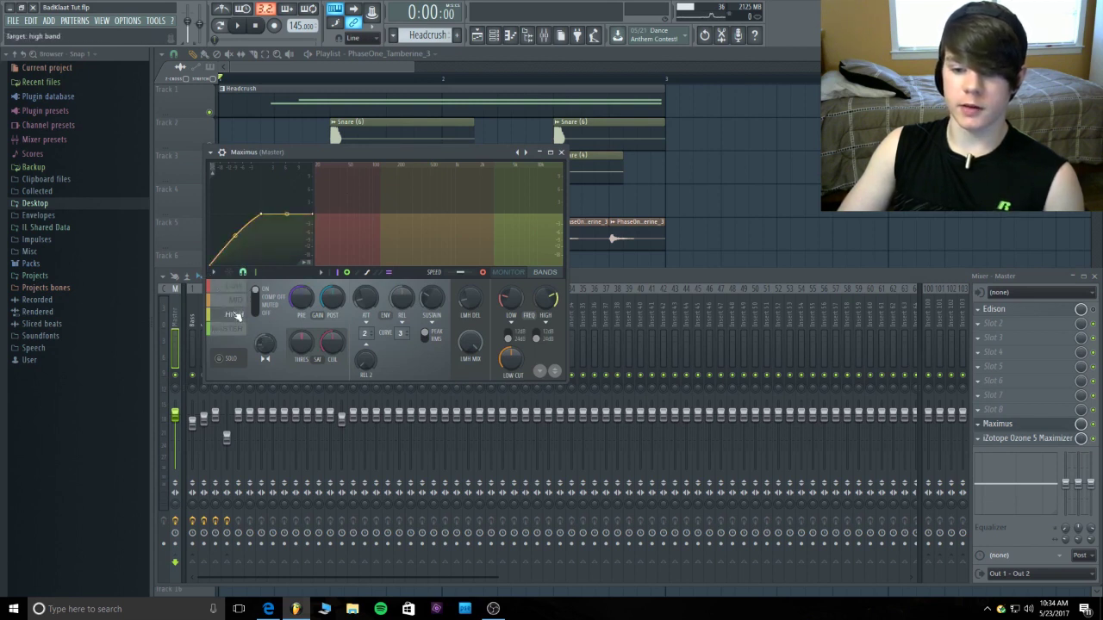
{"action": "left_click", "coordinate": [235, 330]}
{"action": "left_click", "coordinate": [1044, 423]}
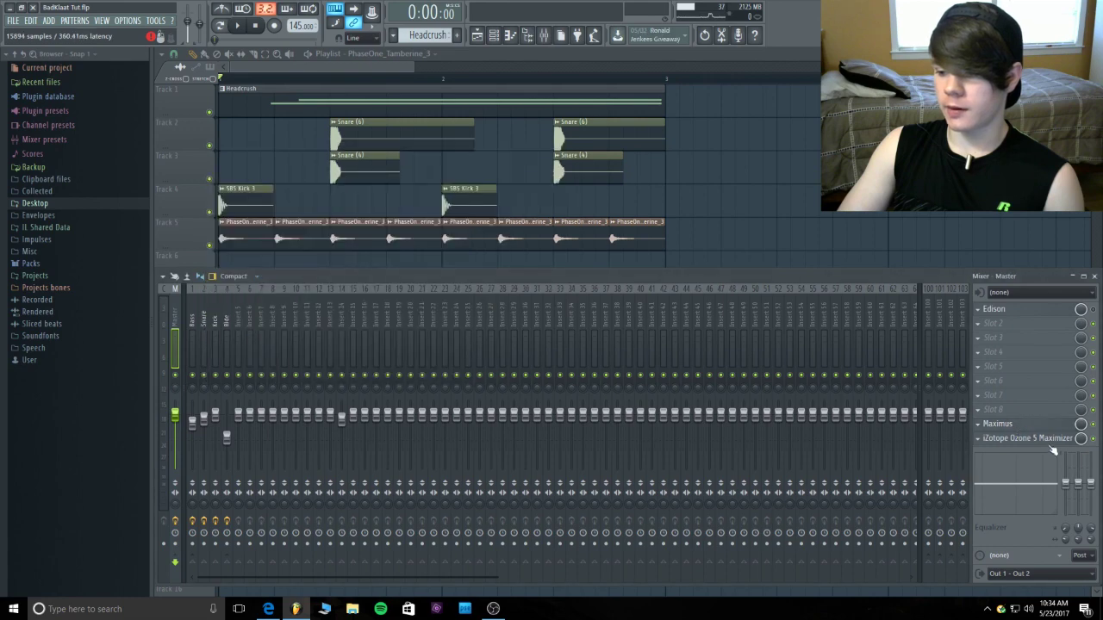
{"action": "left_click", "coordinate": [1039, 439]}
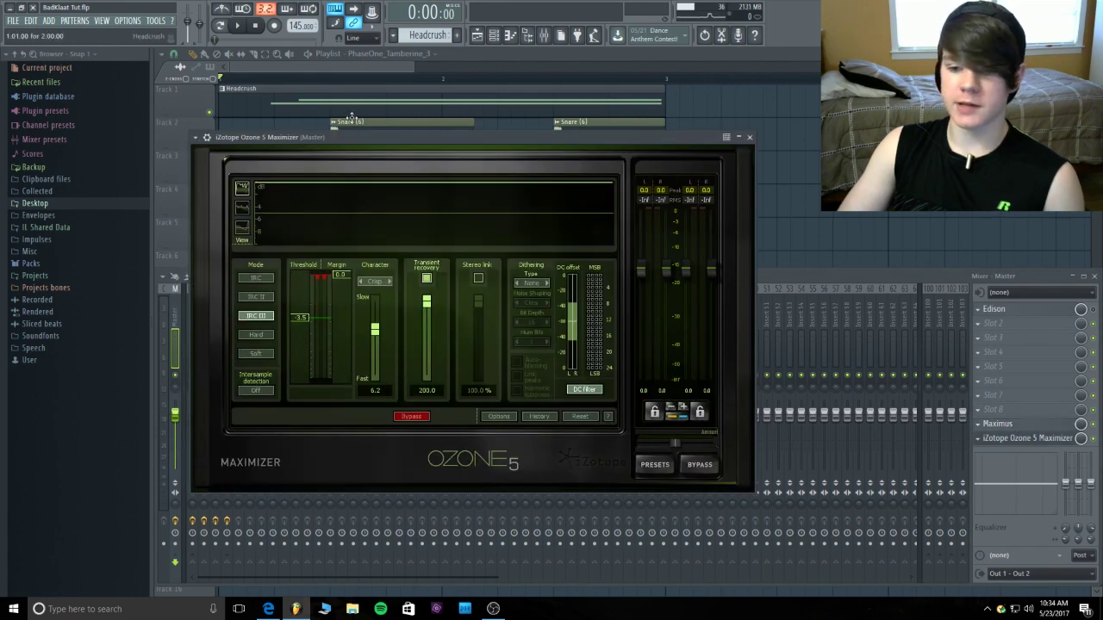
{"action": "left_click", "coordinate": [748, 138]}
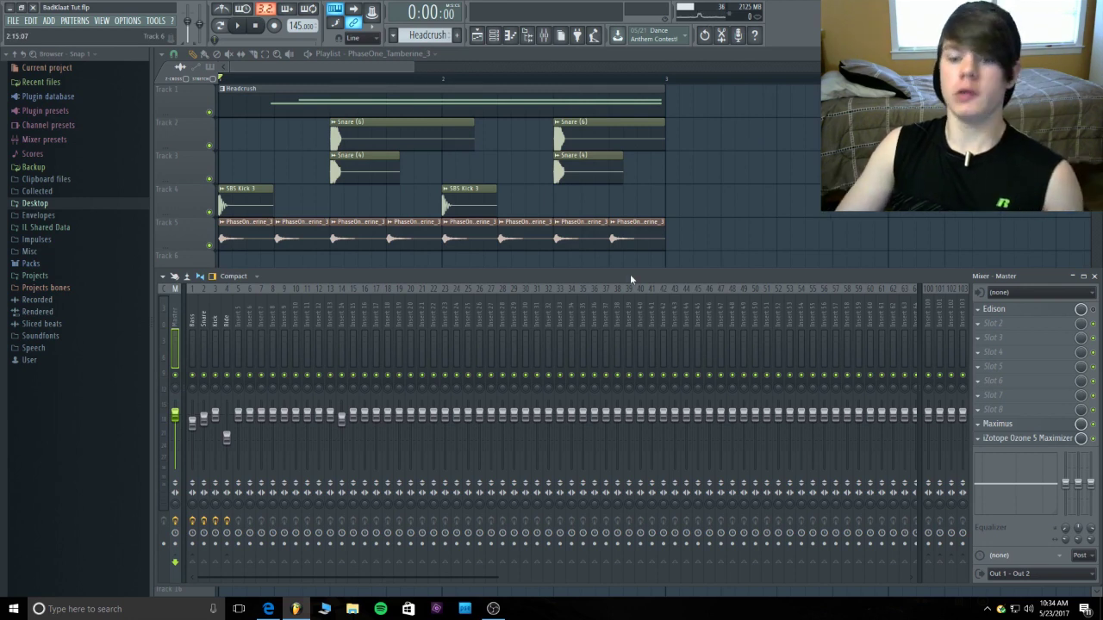
Inspect the Soundgoodizer and Fruity Reeverb 2 effects on the Bass mixer channel.
{"action": "key", "text": "Right"}
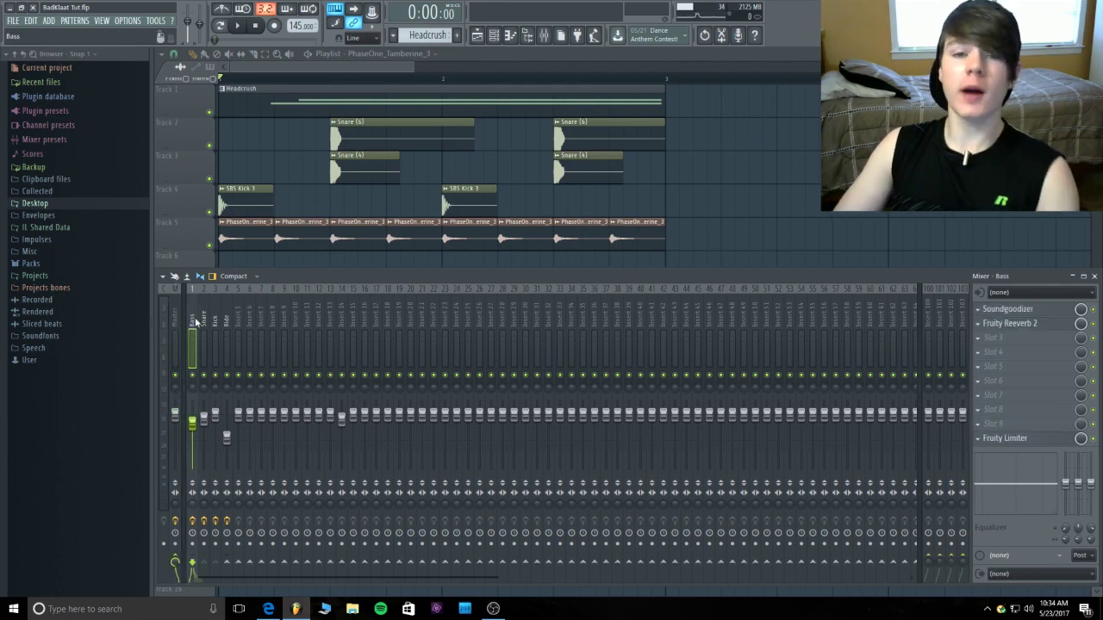
{"action": "left_click", "coordinate": [1006, 310]}
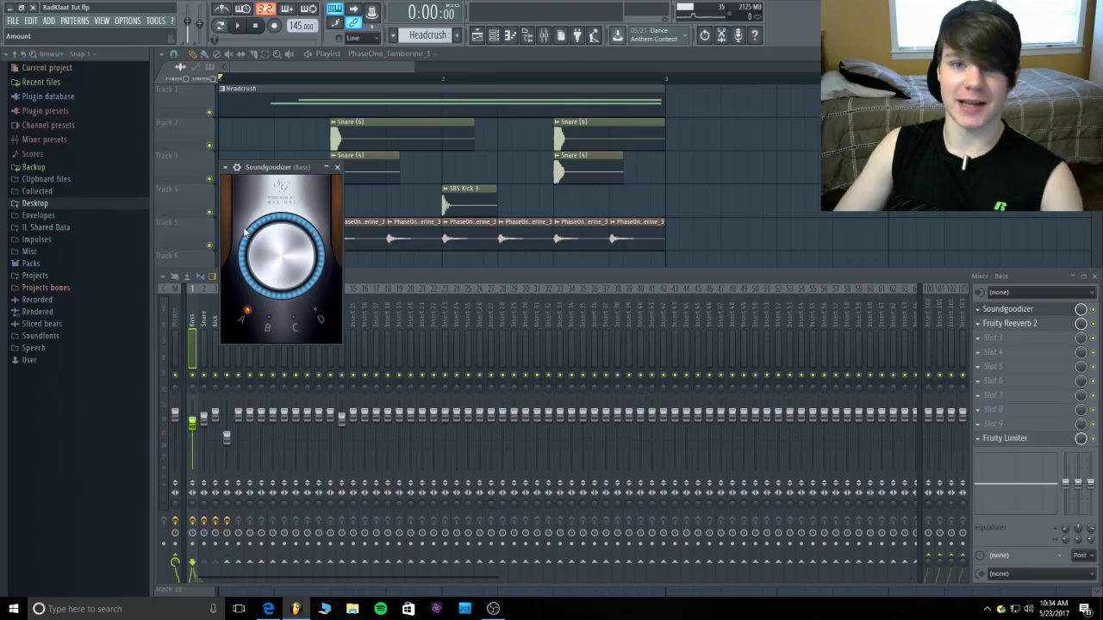
{"action": "left_click", "coordinate": [1010, 323]}
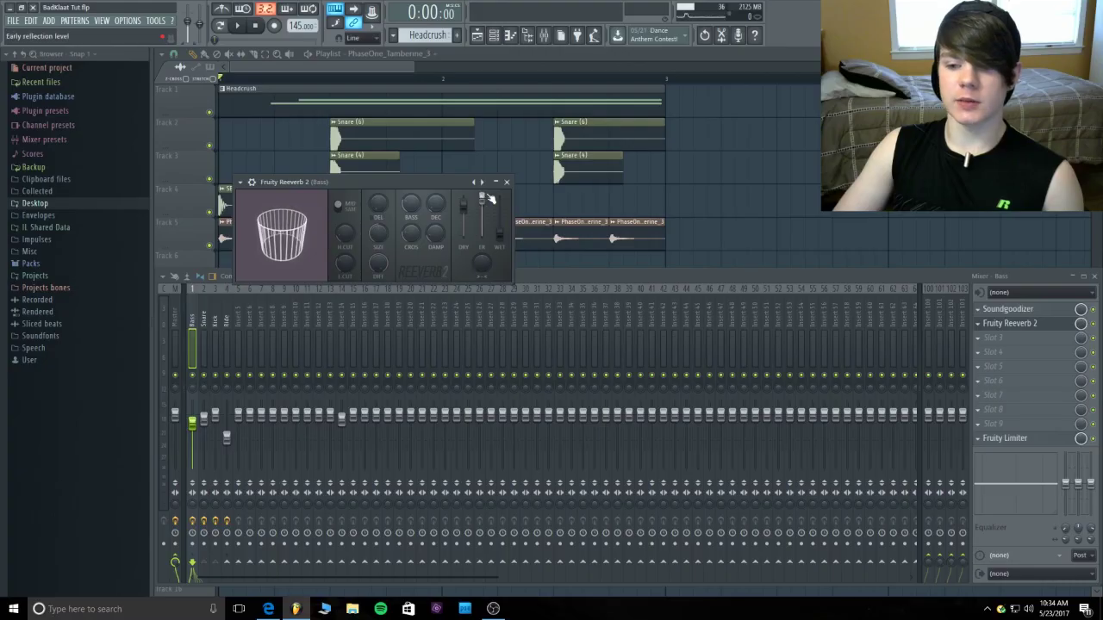
{"action": "left_click_drag", "start_coordinate": [483, 199], "coordinate": [483, 195]}
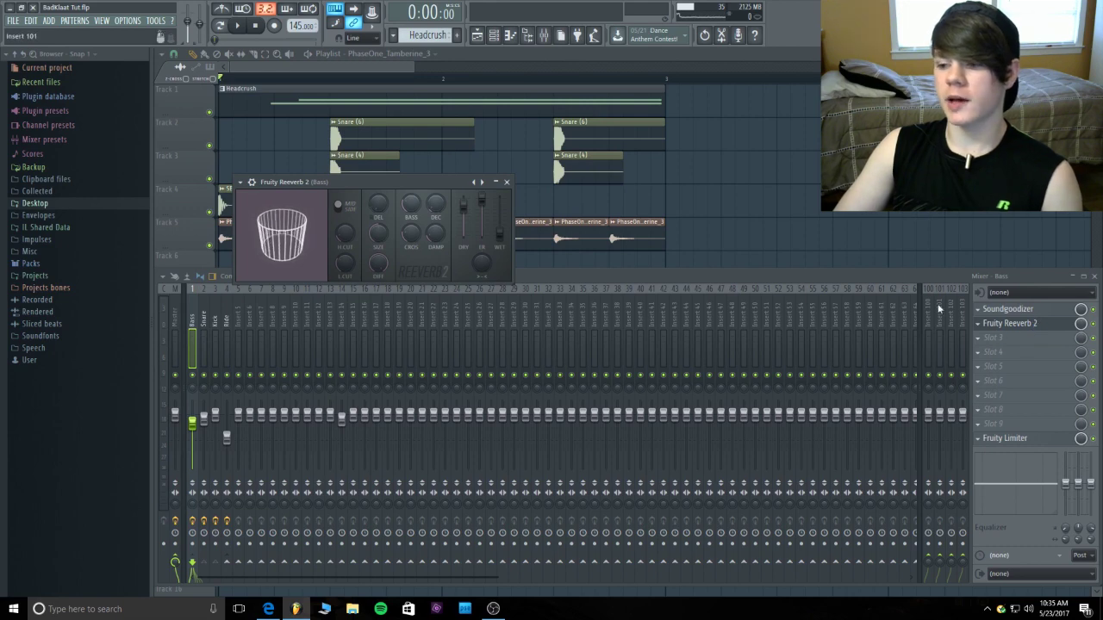
{"action": "left_click", "coordinate": [1009, 312]}
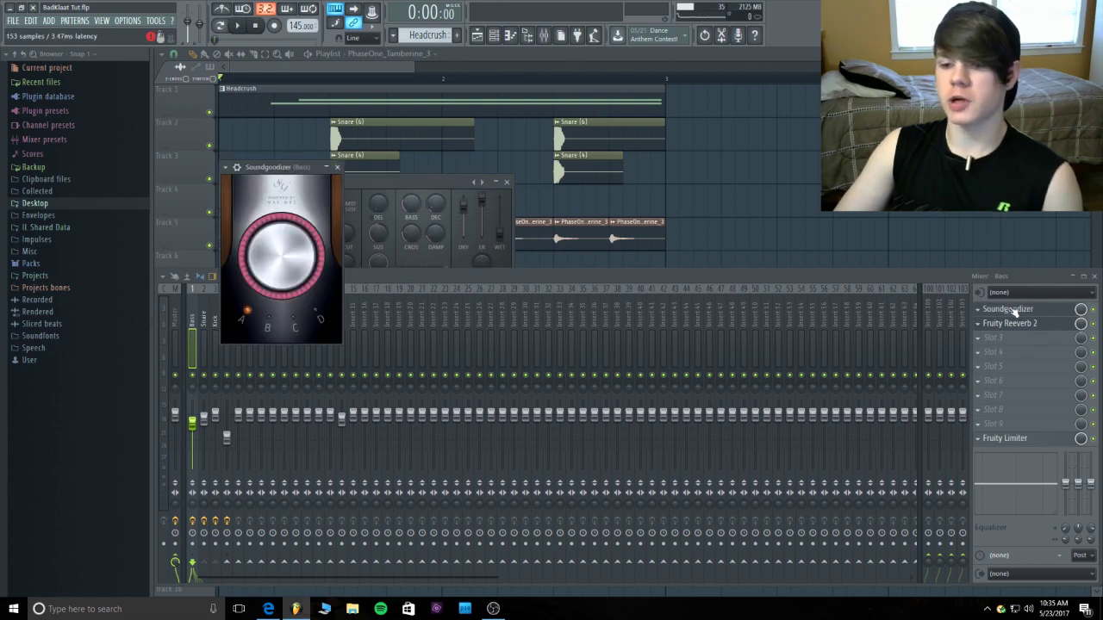
{"action": "left_click", "coordinate": [1010, 312]}
{"action": "left_click", "coordinate": [1008, 323]}
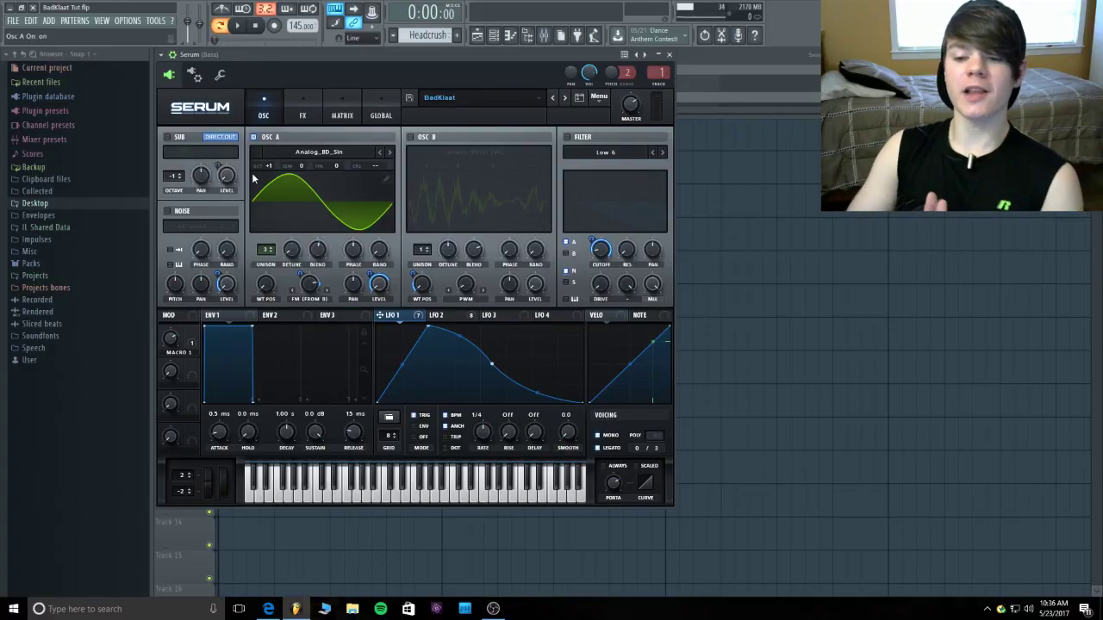
Compare the LFO 1 and LFO 2 curves and the controls they modulate in the BadKlaat Serum patch.
{"action": "right_click", "coordinate": [307, 293]}
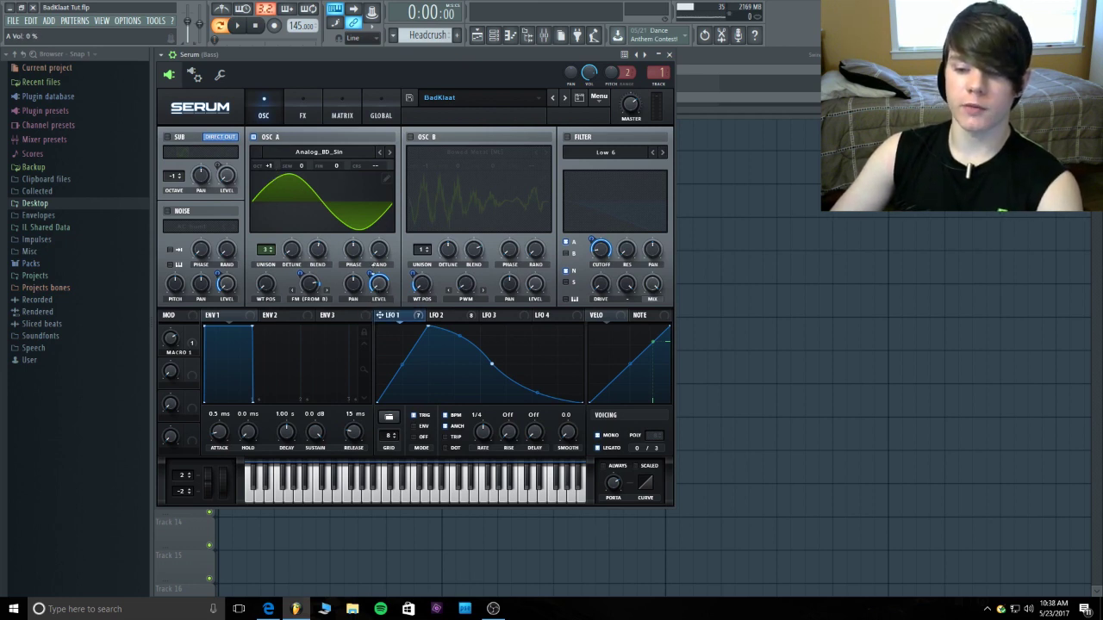
{"action": "left_click", "coordinate": [450, 319]}
{"action": "left_click", "coordinate": [386, 316]}
{"action": "left_click", "coordinate": [441, 315]}
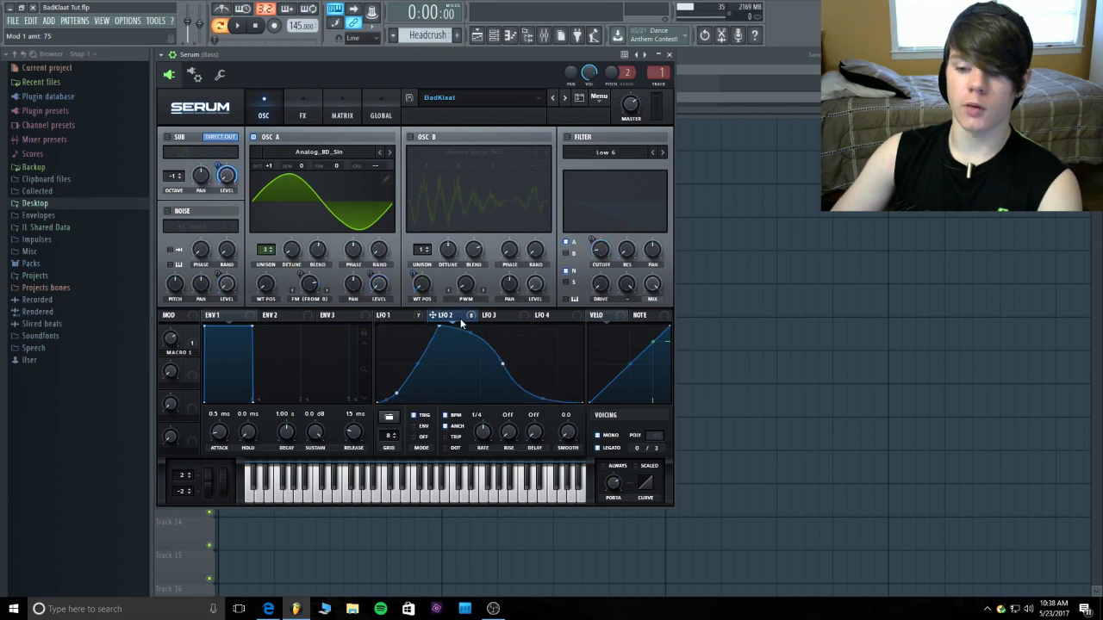
{"action": "left_click", "coordinate": [386, 315]}
{"action": "left_click", "coordinate": [441, 315]}
{"action": "left_click", "coordinate": [385, 315]}
{"action": "left_click", "coordinate": [438, 316]}
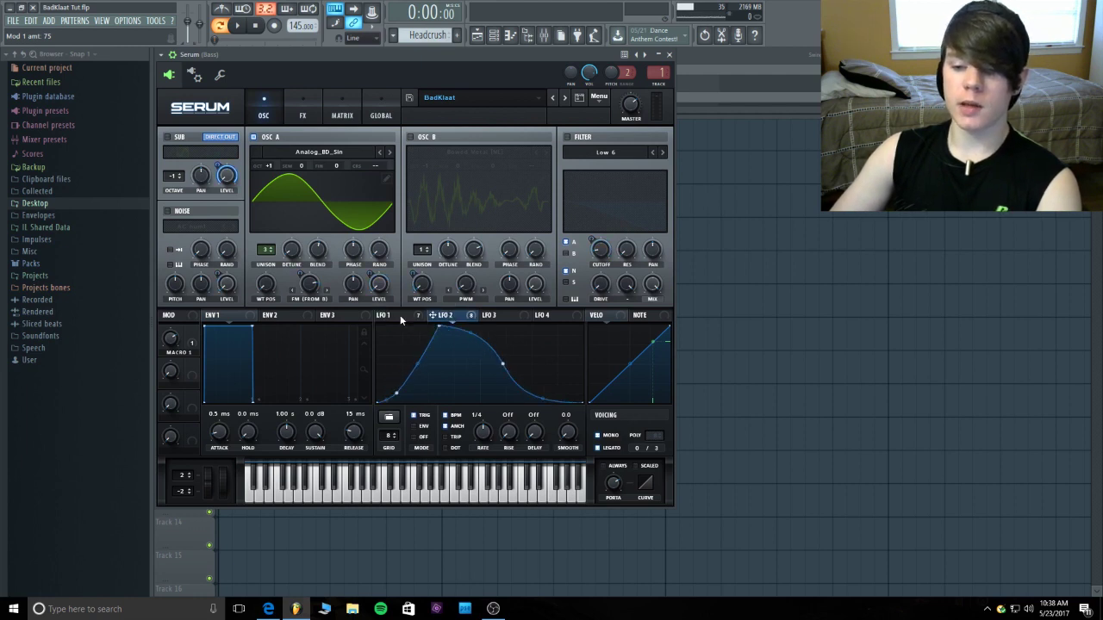
{"action": "left_click", "coordinate": [398, 316]}
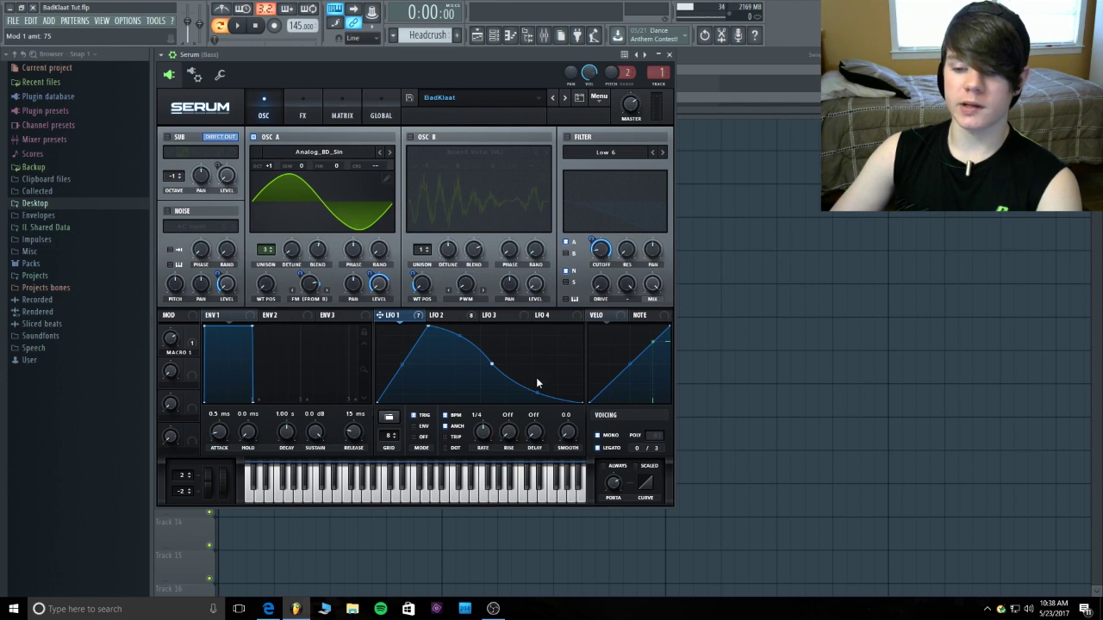
{"action": "left_click", "coordinate": [450, 315]}
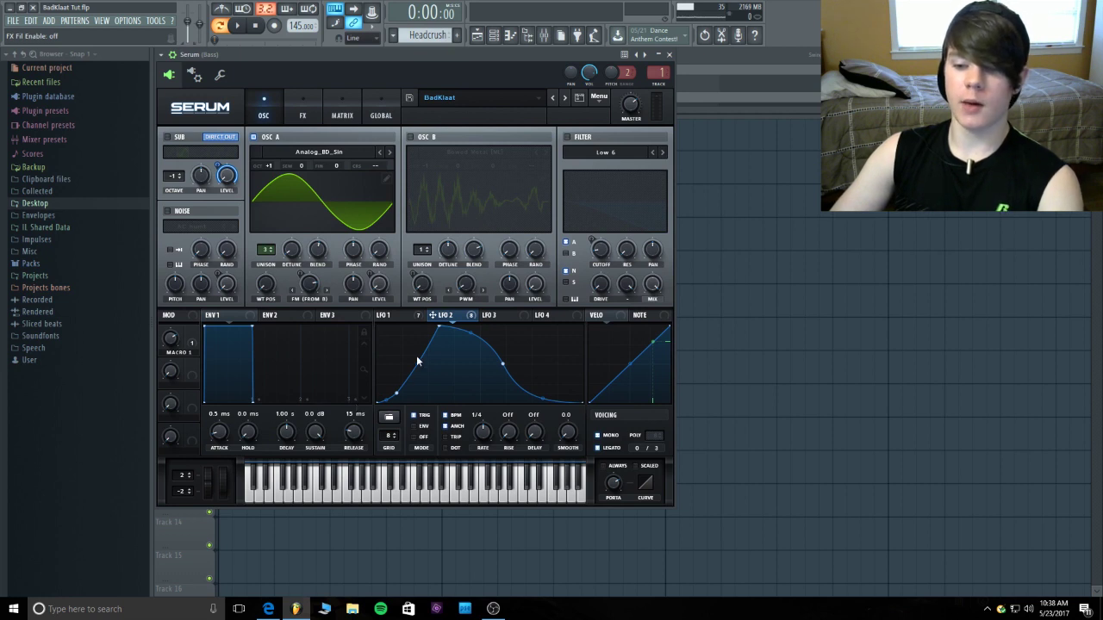
{"action": "left_click", "coordinate": [399, 312]}
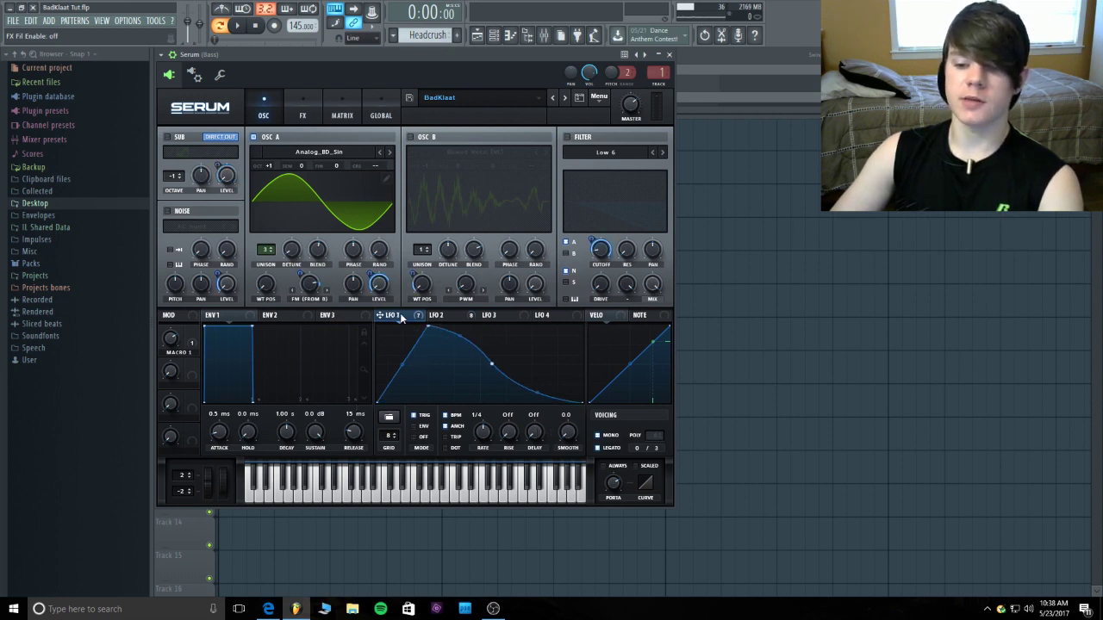
{"action": "left_click", "coordinate": [442, 314]}
{"action": "left_click", "coordinate": [400, 313]}
Set oscillator A's unison to 5 voices and play back the bass to audition it.
{"action": "mouse_move", "coordinate": [311, 291]}
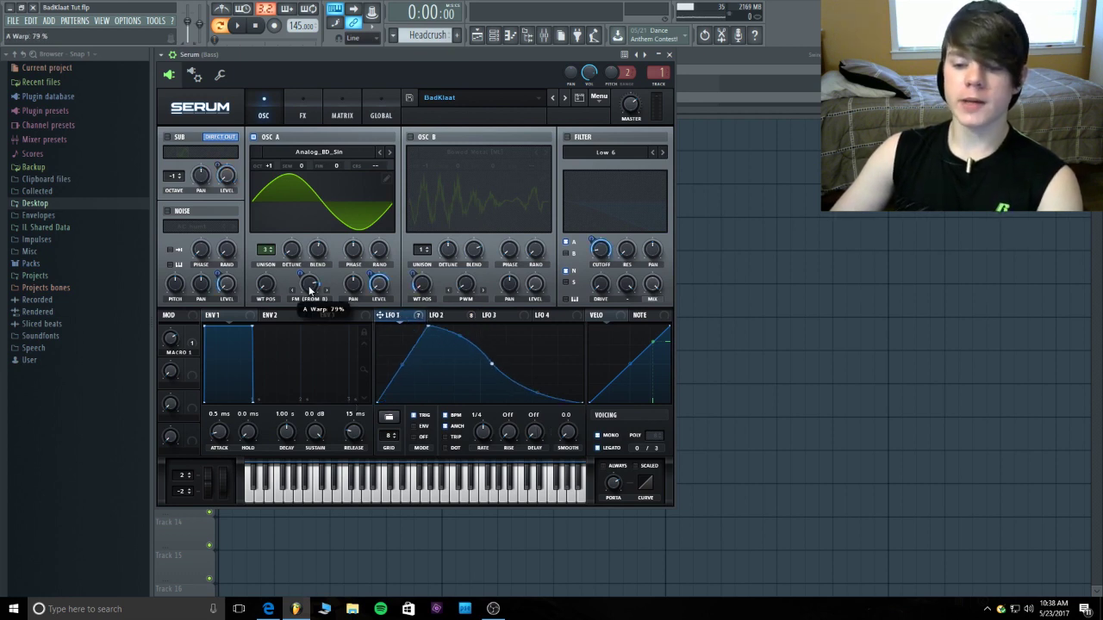
{"action": "left_click_drag", "start_coordinate": [310, 292], "coordinate": [310, 279]}
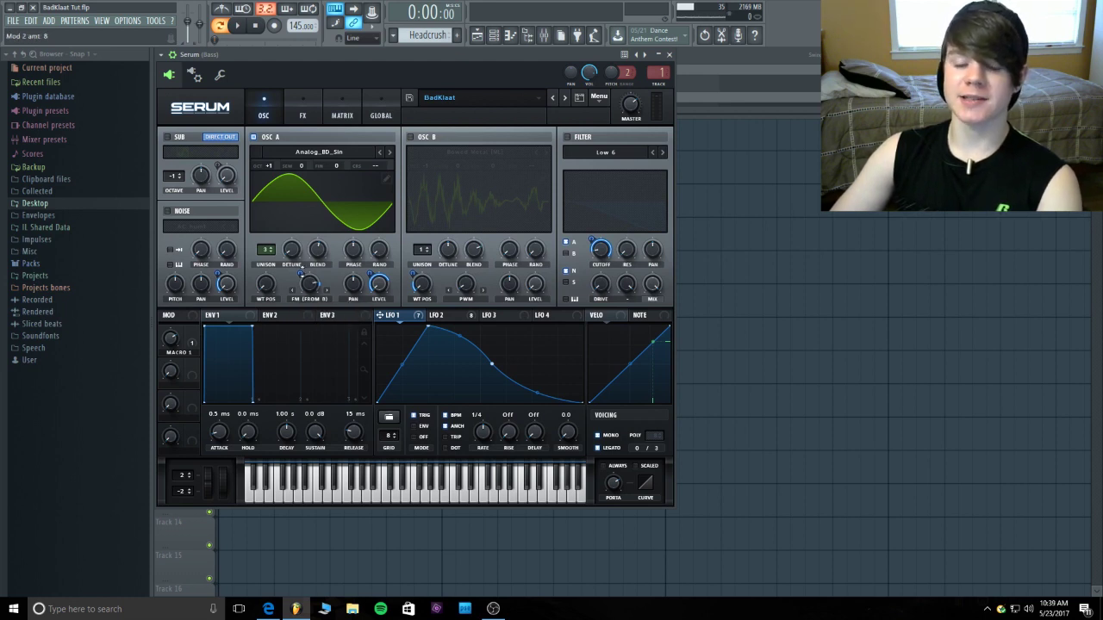
{"action": "left_click_drag", "start_coordinate": [269, 256], "coordinate": [270, 251]}
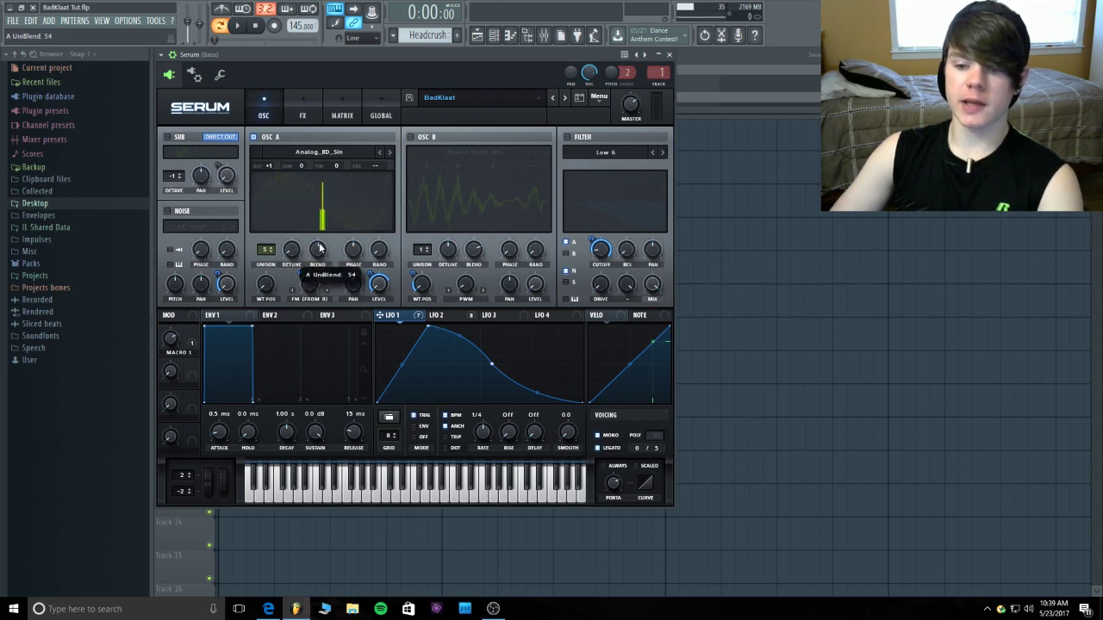
{"action": "left_click_drag", "start_coordinate": [318, 247], "coordinate": [319, 247]}
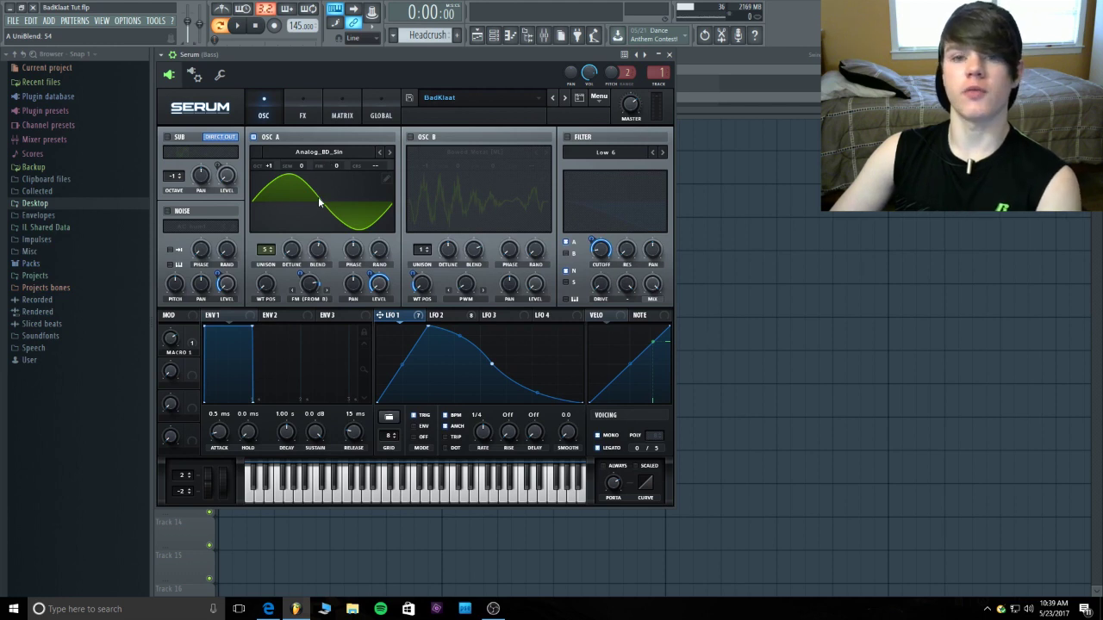
{"action": "left_click_drag", "start_coordinate": [321, 250], "coordinate": [323, 251]}
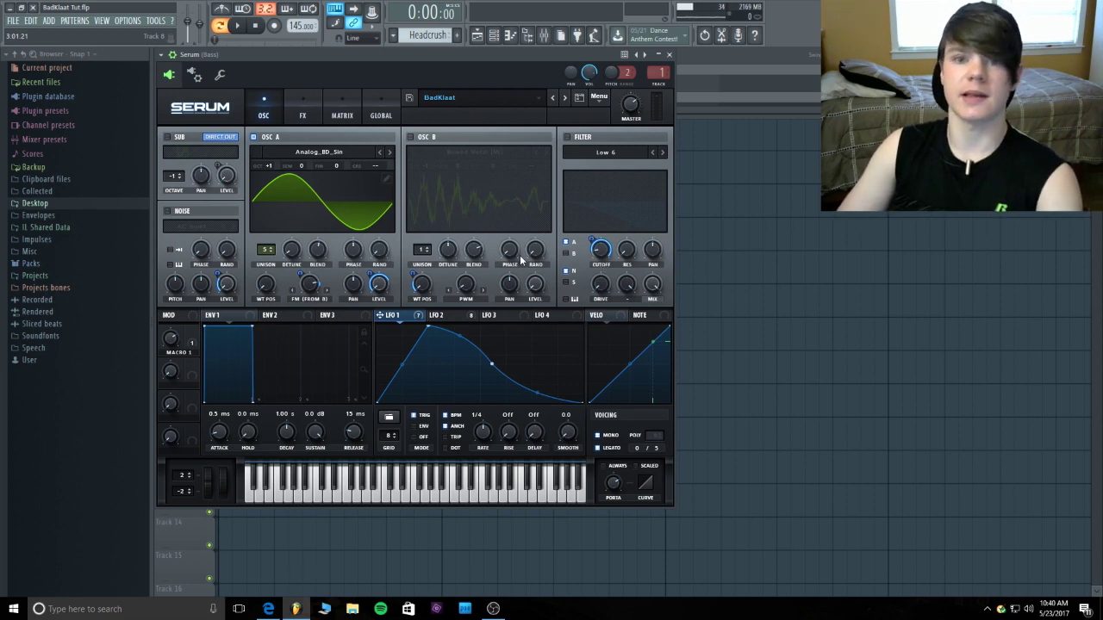
{"action": "left_click", "coordinate": [240, 28]}
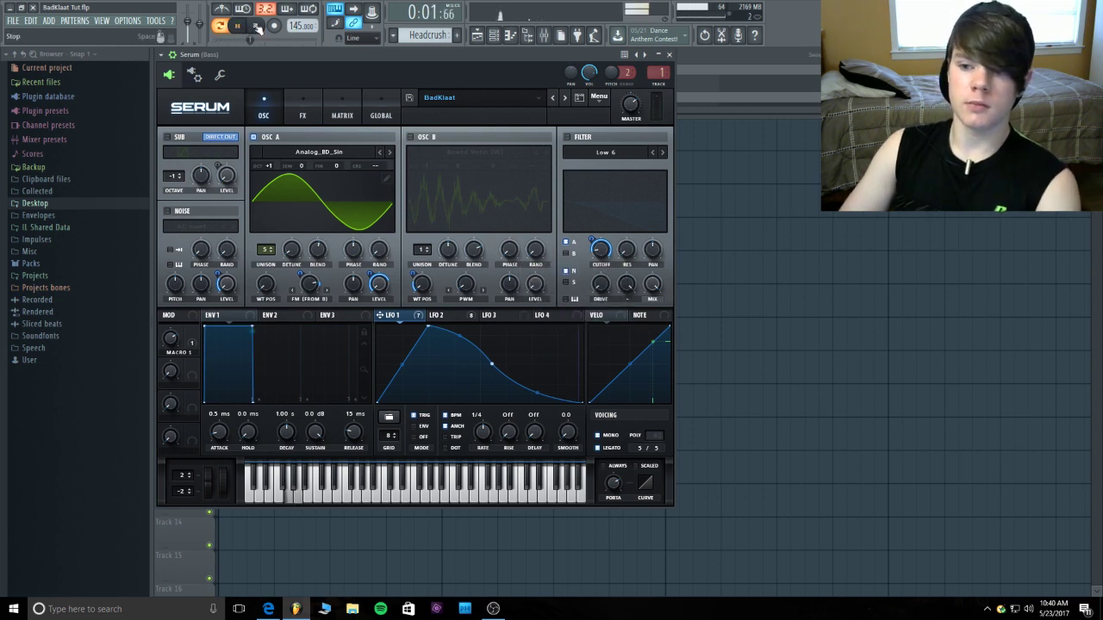
{"action": "left_click", "coordinate": [256, 27]}
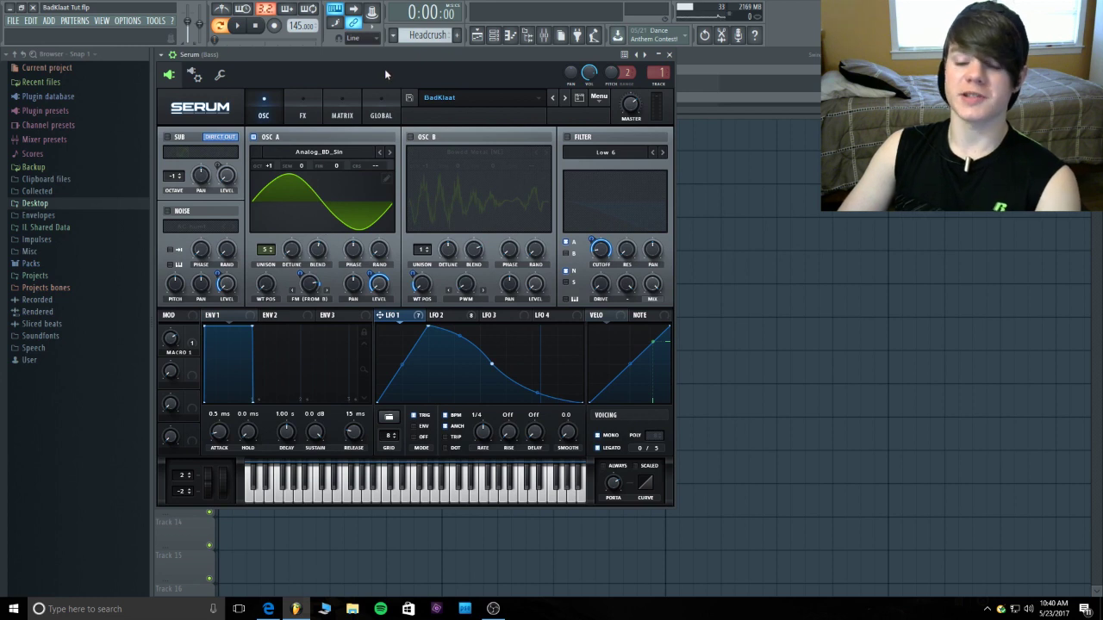
Turn on oscillator B and inspect its Spectral wavetable Bowed Metal [ML] in both the 3D and 2D displays.
{"action": "left_click", "coordinate": [409, 136]}
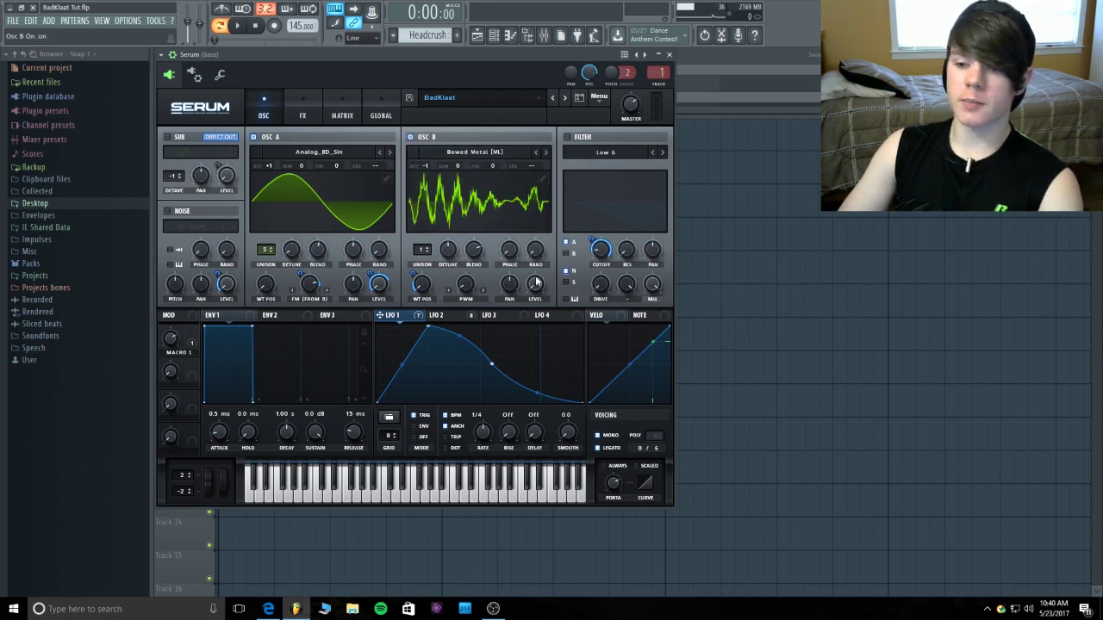
{"action": "left_click", "coordinate": [498, 151]}
{"action": "mouse_move", "coordinate": [464, 193]}
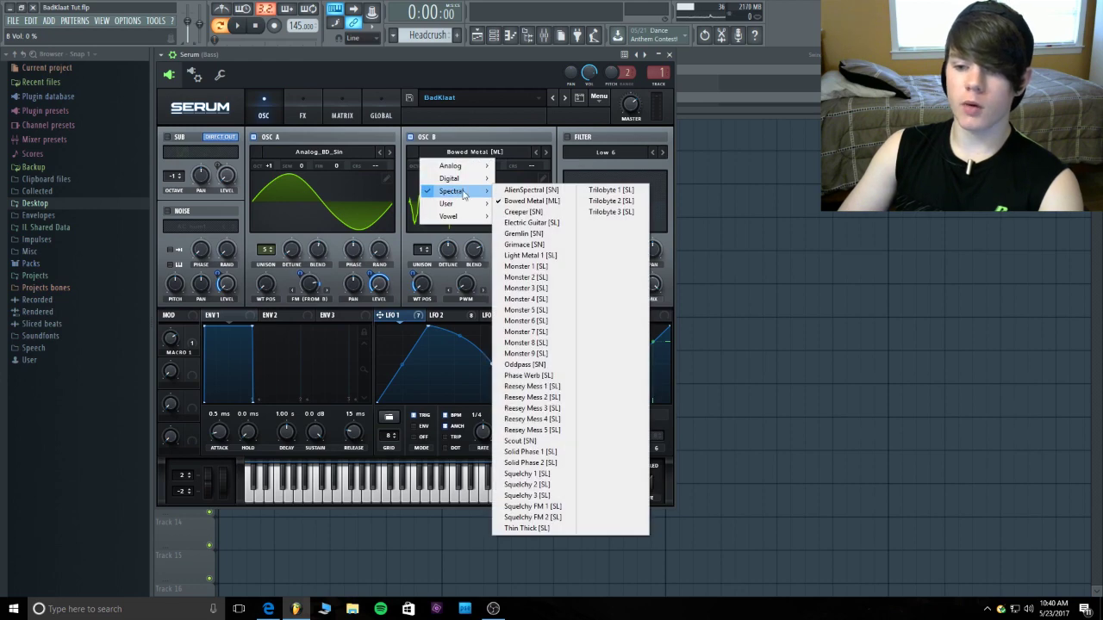
{"action": "left_click", "coordinate": [507, 125]}
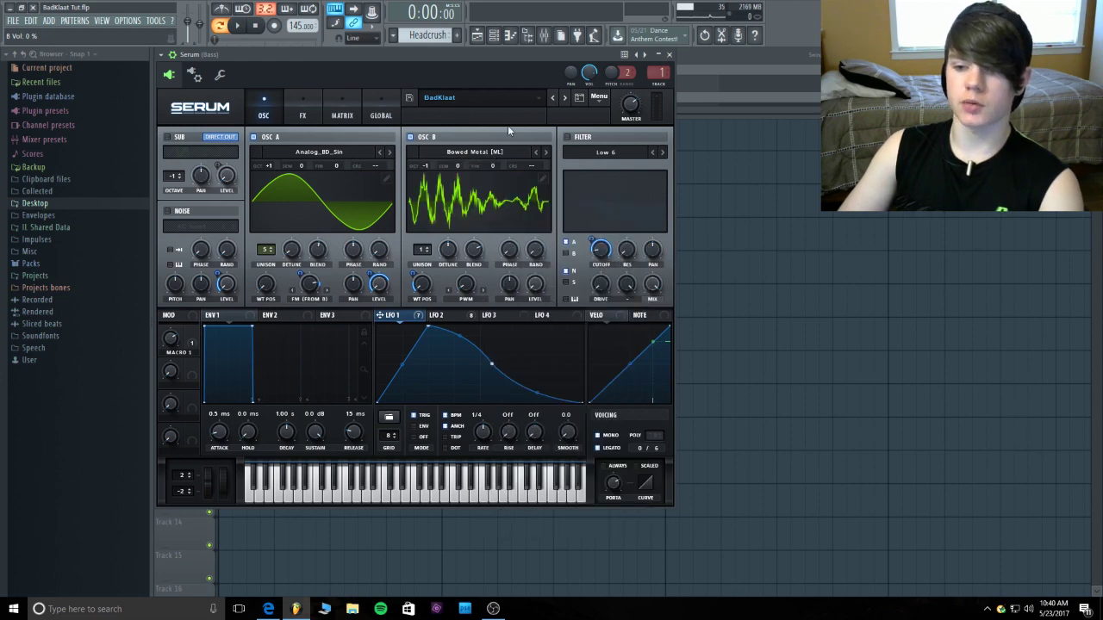
{"action": "left_click", "coordinate": [448, 202]}
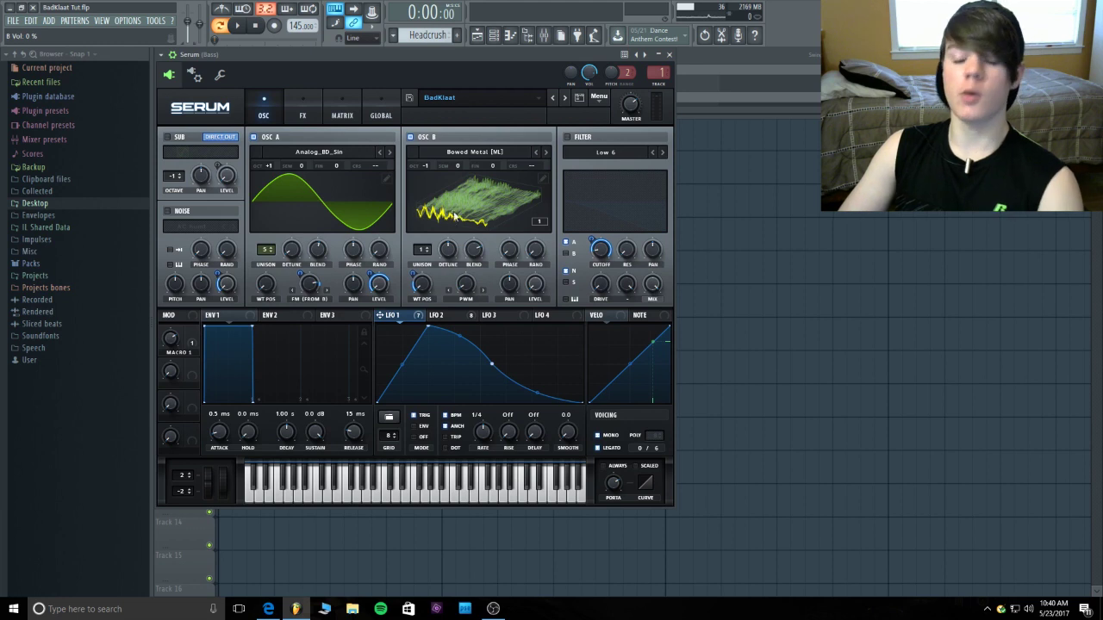
{"action": "left_click", "coordinate": [456, 215]}
{"action": "left_click", "coordinate": [458, 197]}
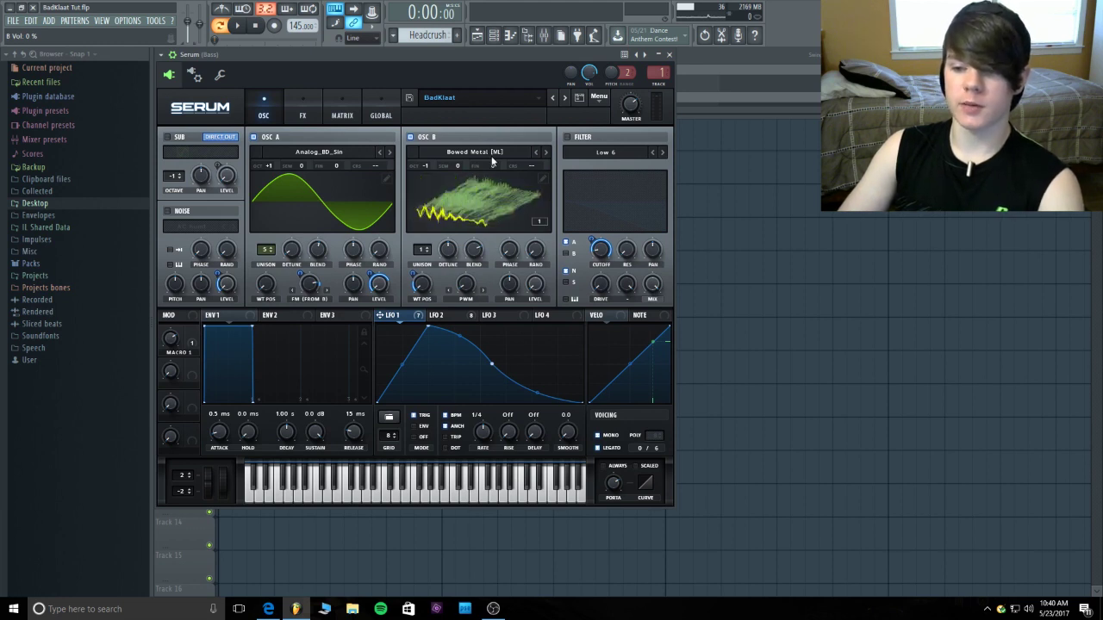
{"action": "left_click", "coordinate": [413, 174]}
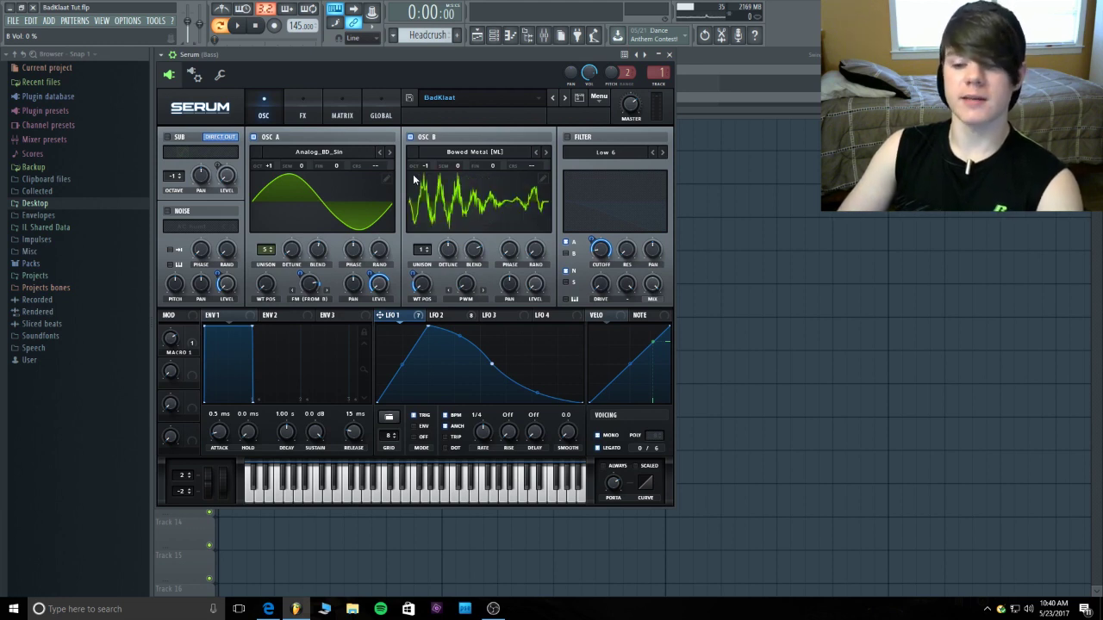
Play back the bass with oscillator B turned on, and stop playback.
{"action": "left_click", "coordinate": [238, 26]}
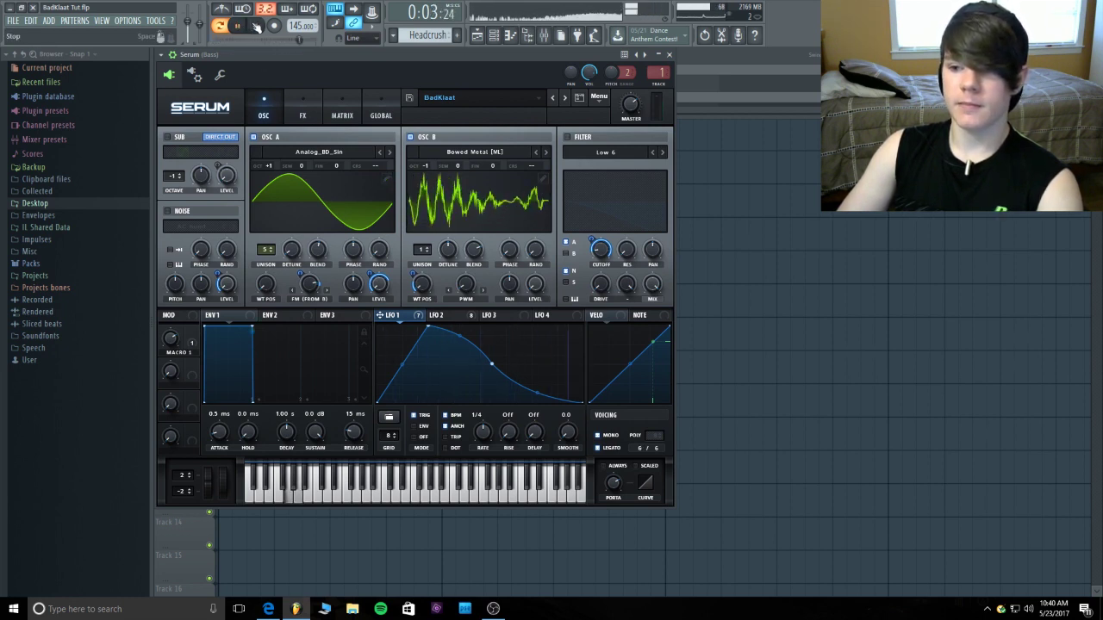
{"action": "left_click", "coordinate": [256, 27]}
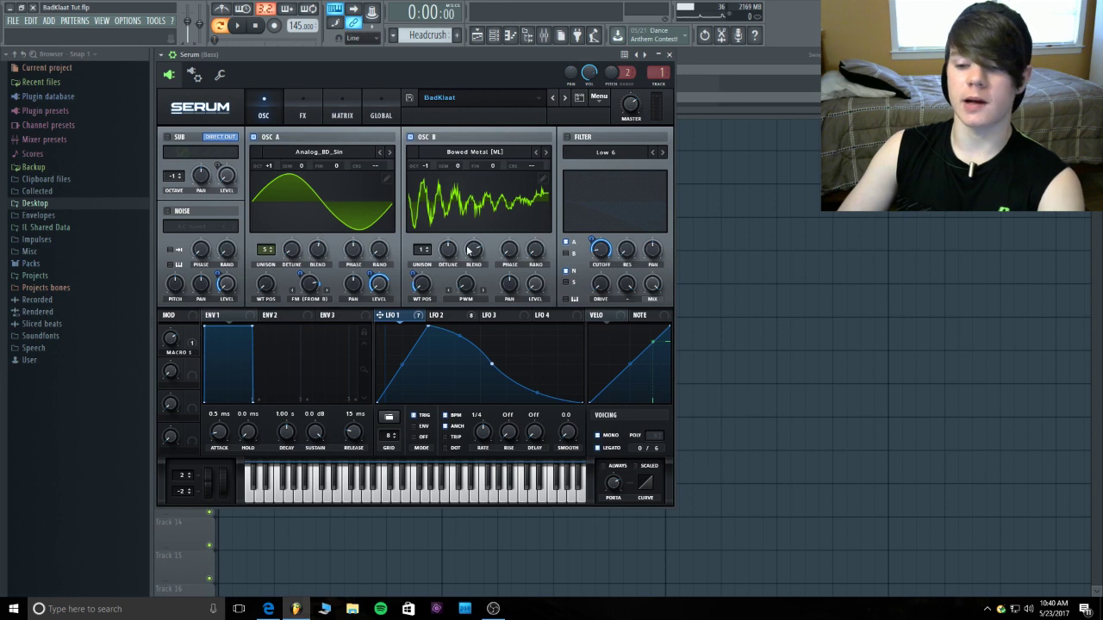
Check oscillator B's warp setting and the LFO 1 modulation of its wavetable position, viewing the wavetable in 3D and back in 2D.
{"action": "mouse_move", "coordinate": [465, 285]}
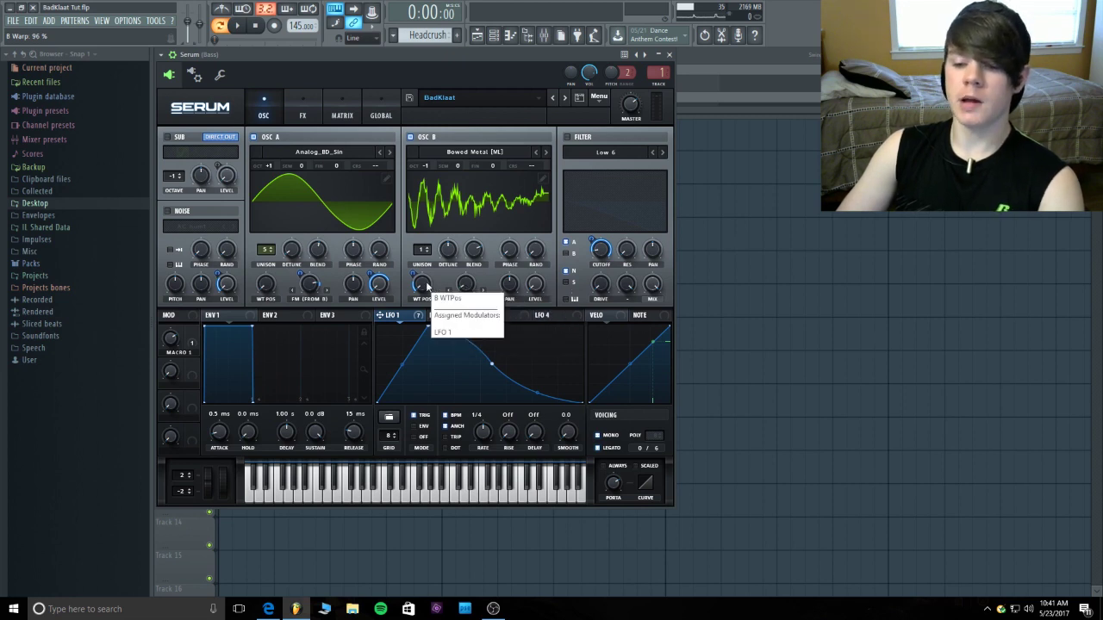
{"action": "left_click_drag", "start_coordinate": [421, 288], "coordinate": [421, 284]}
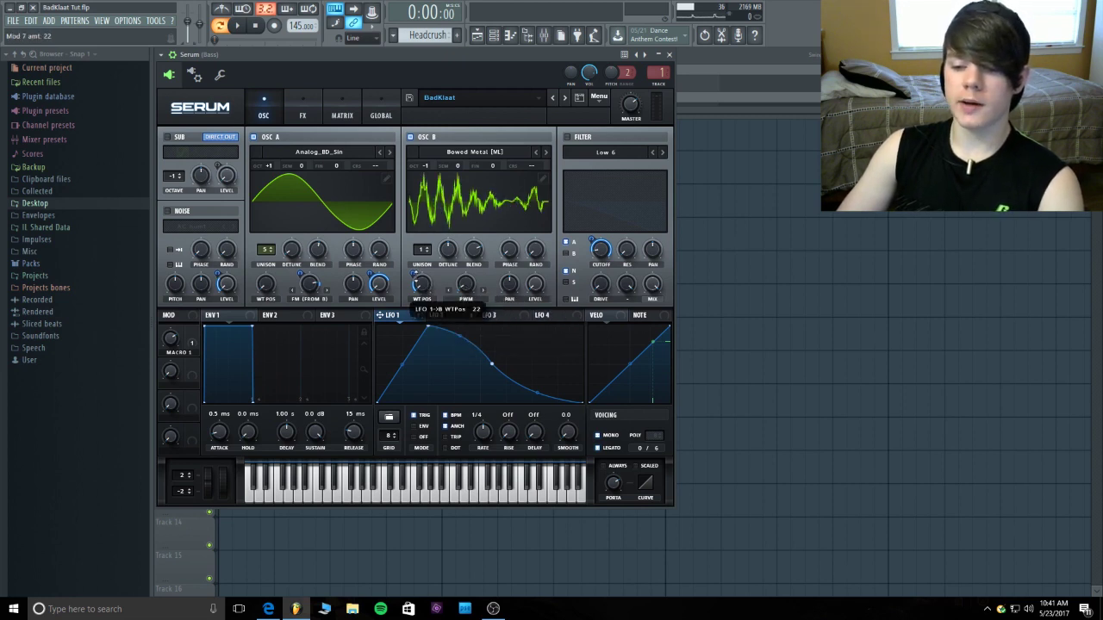
{"action": "left_click", "coordinate": [451, 191]}
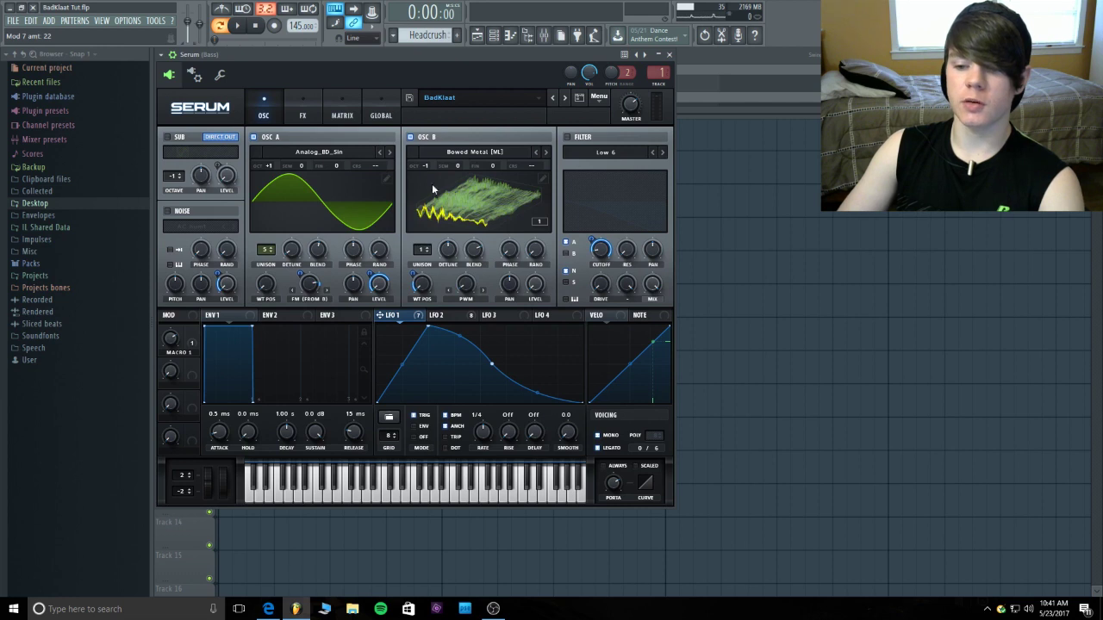
{"action": "left_click", "coordinate": [435, 201]}
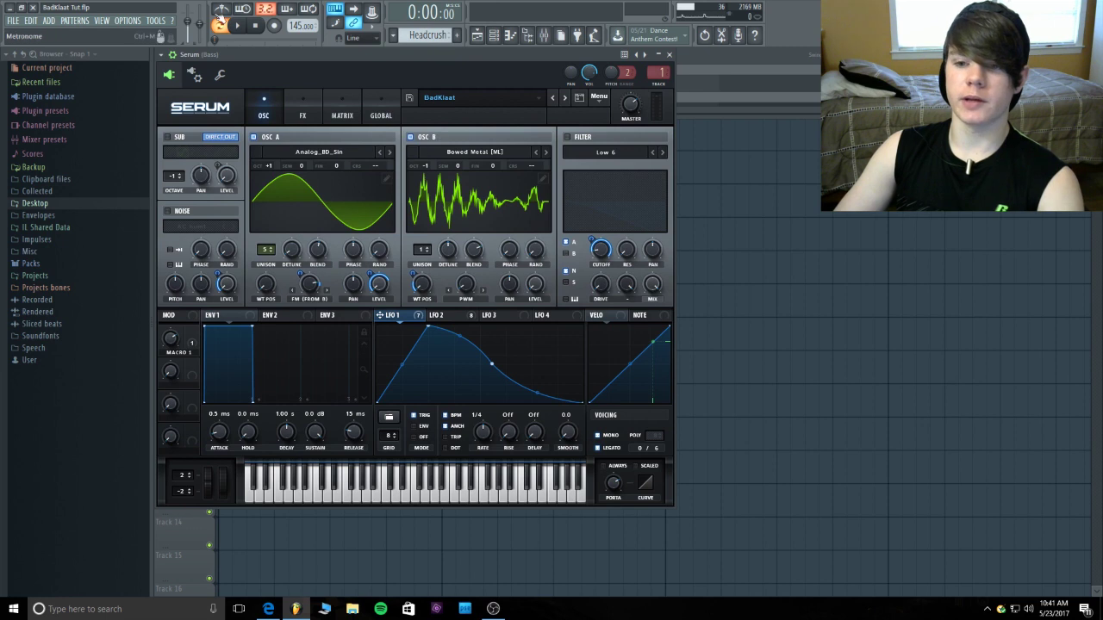
{"action": "left_click", "coordinate": [220, 16]}
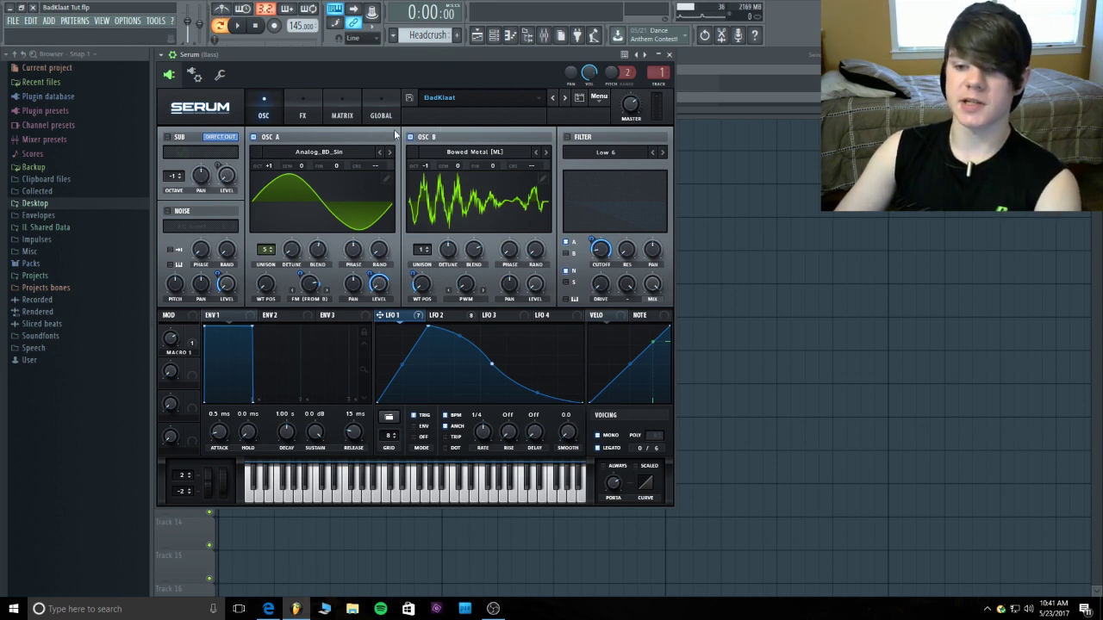
Turn on the sub oscillator and check whether LFO 1 or LFO 2 modulates its level.
{"action": "left_click", "coordinate": [167, 137]}
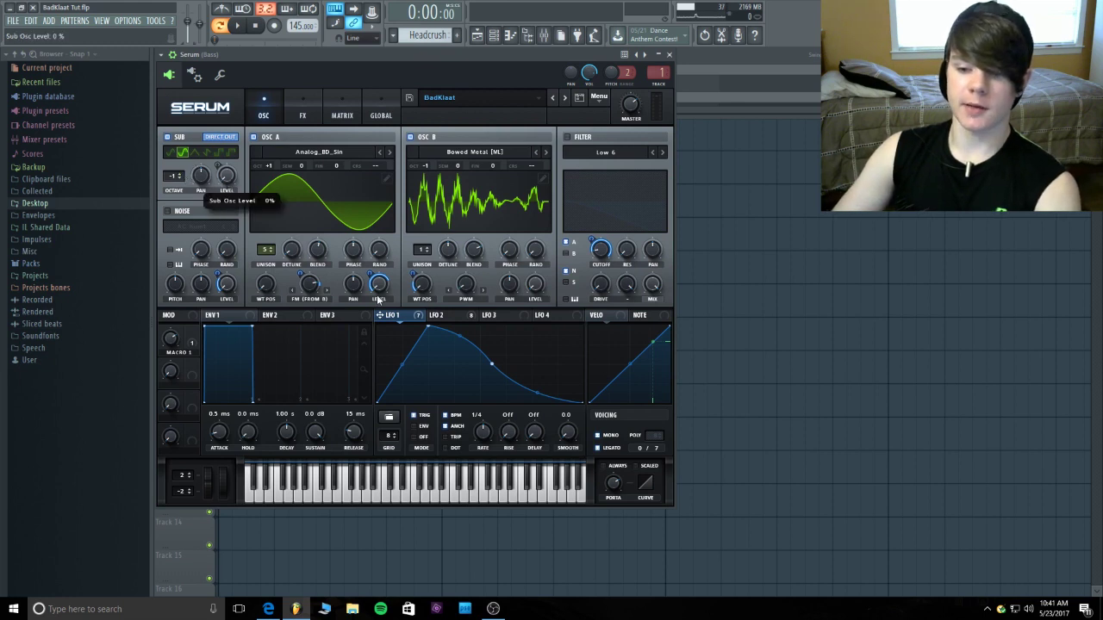
{"action": "left_click", "coordinate": [462, 319]}
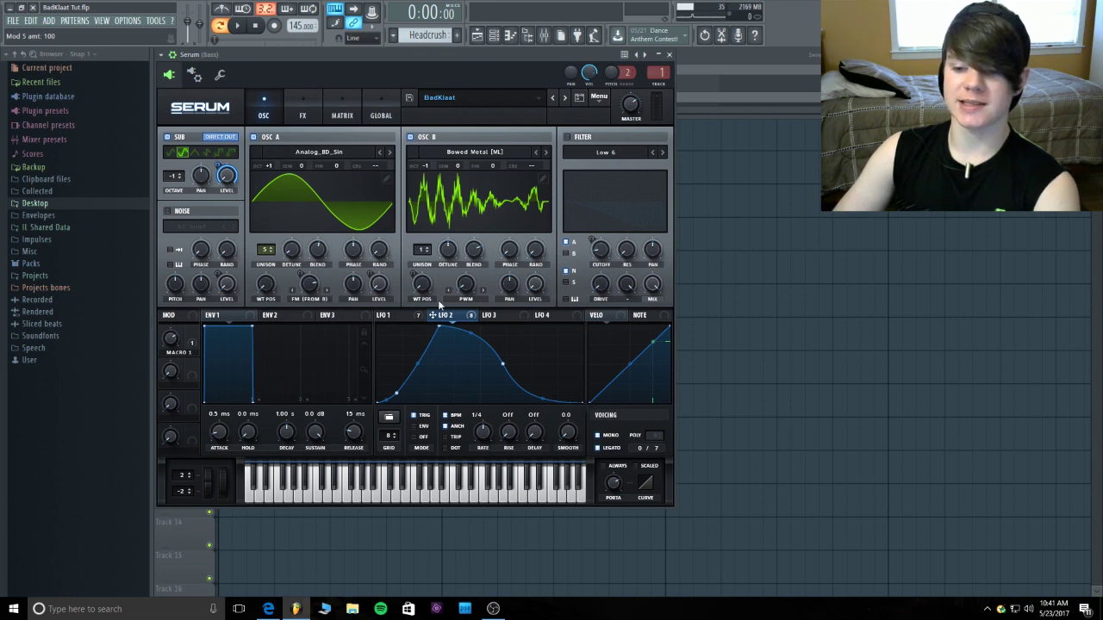
{"action": "left_click", "coordinate": [394, 315]}
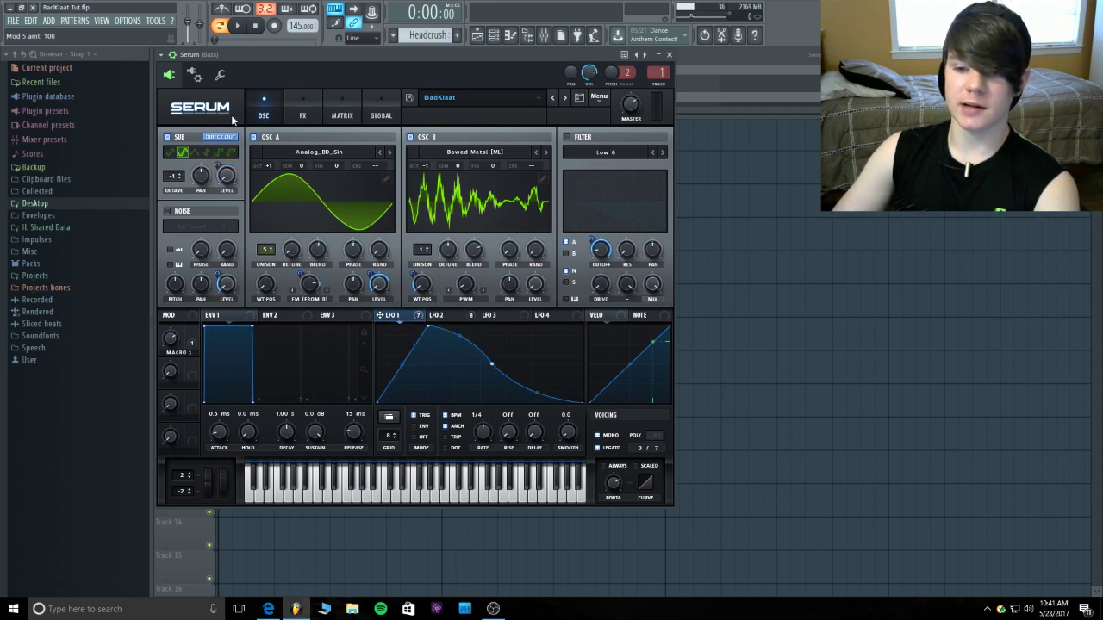
{"action": "right_click", "coordinate": [433, 315]}
{"action": "left_click", "coordinate": [445, 316]}
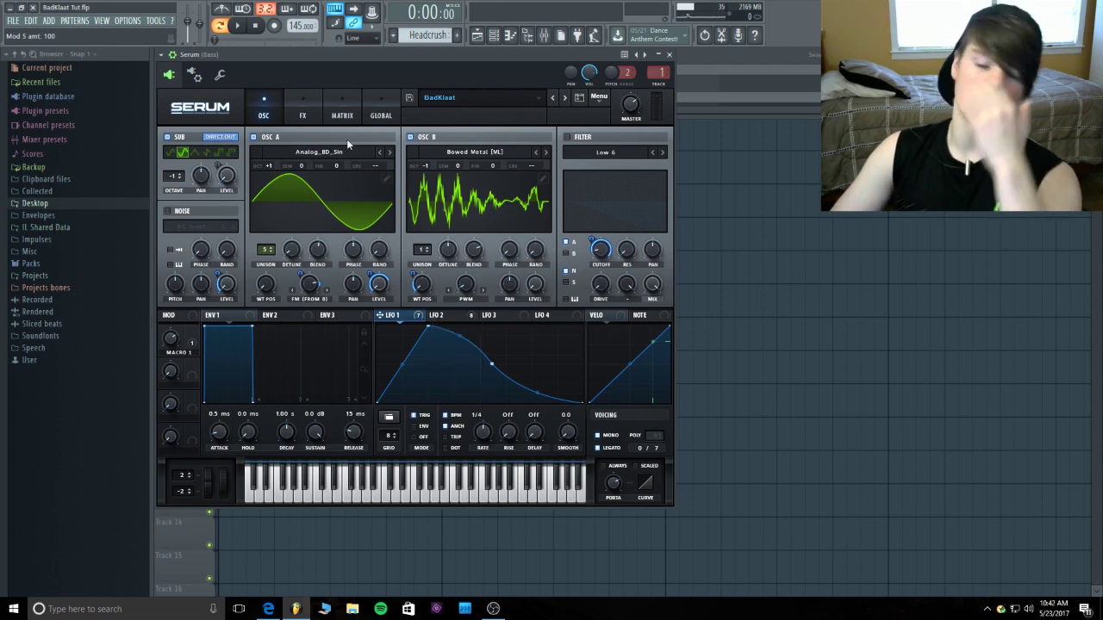
{"action": "left_click", "coordinate": [448, 320]}
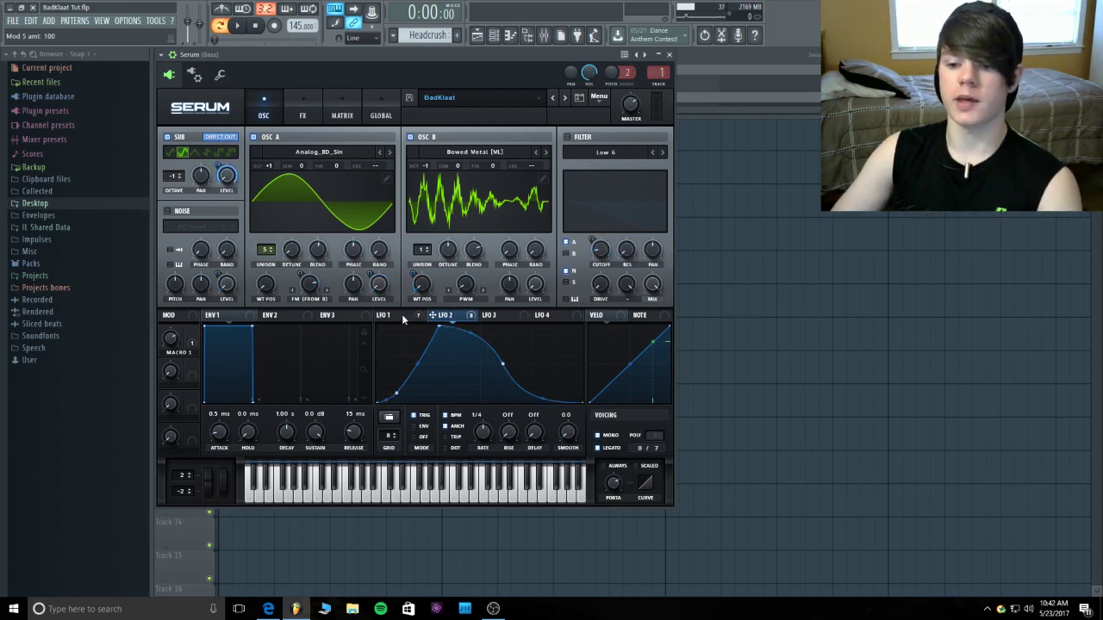
Turn on the noise oscillator with AC hum1, check the LFO 1 amount on its level, and audition the bass.
{"action": "mouse_move", "coordinate": [402, 316]}
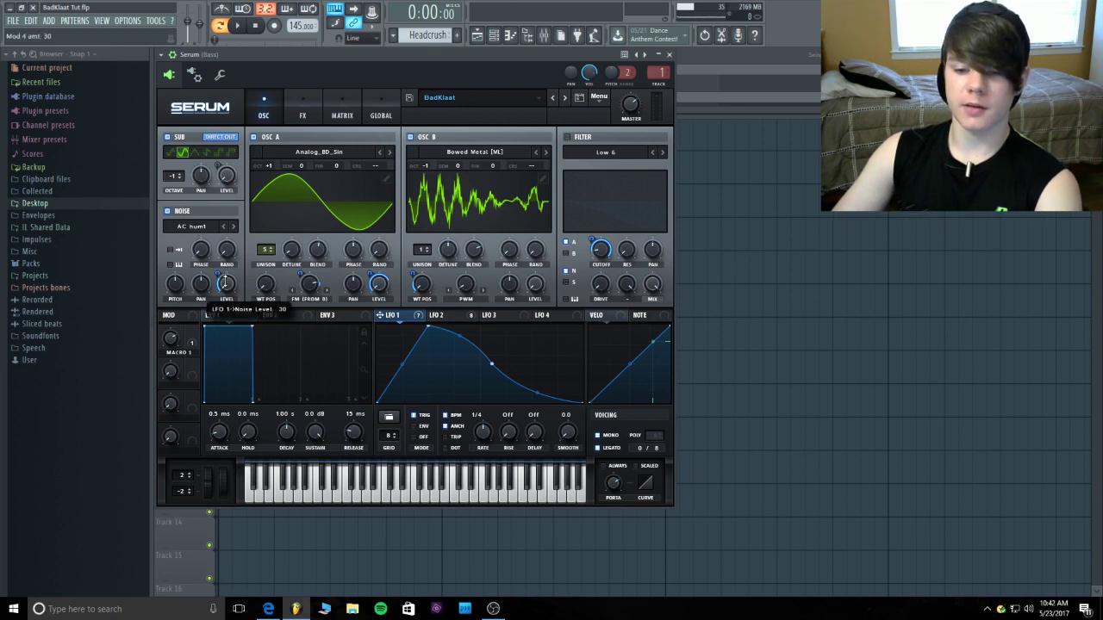
{"action": "mouse_move", "coordinate": [228, 289]}
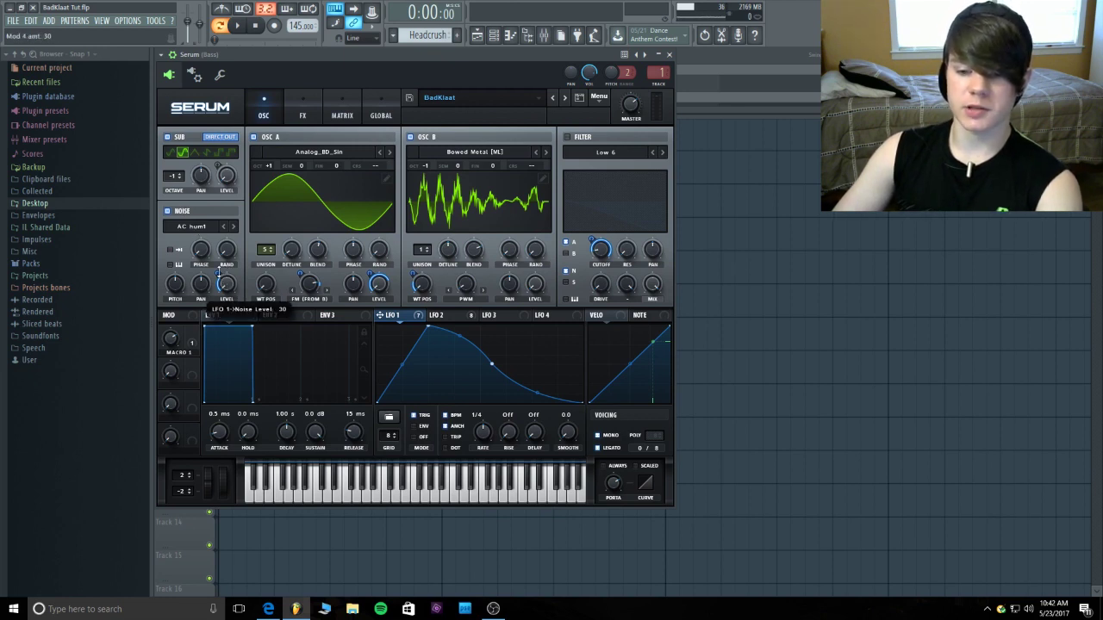
{"action": "left_click", "coordinate": [242, 29]}
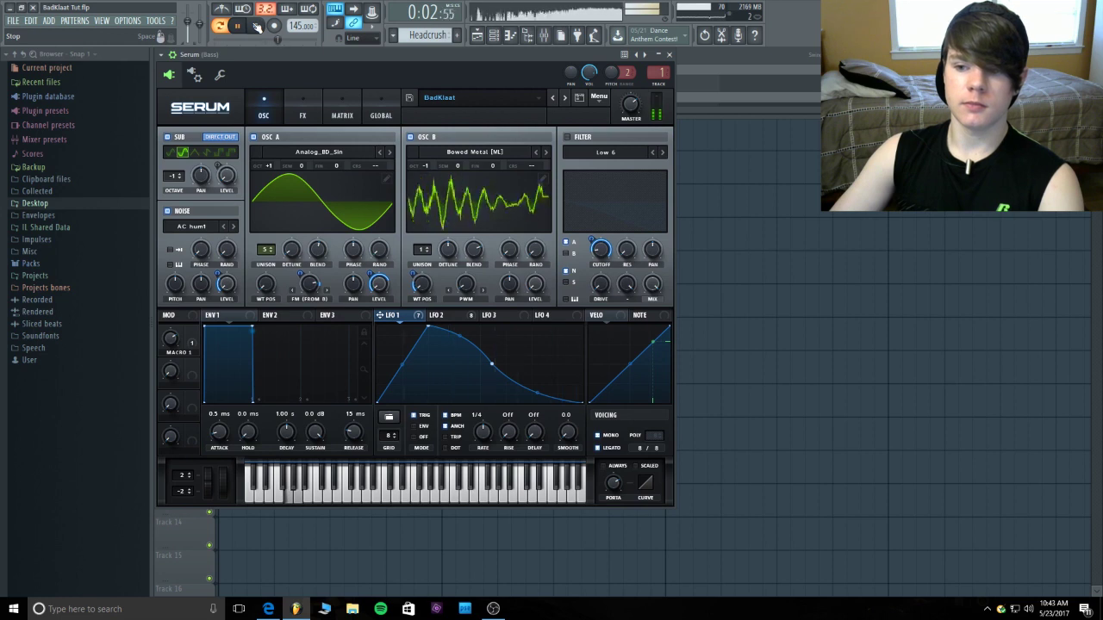
{"action": "left_click", "coordinate": [257, 27]}
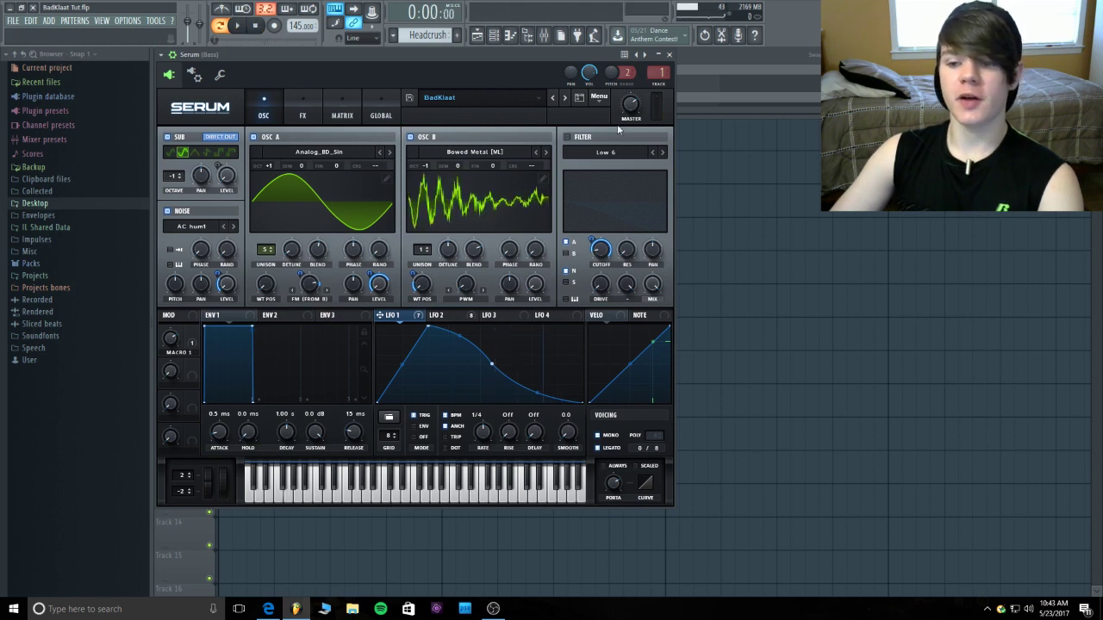
Turn on the oscillator section's filter and check the Normal filter types, keeping Low 6 selected.
{"action": "left_click", "coordinate": [568, 137]}
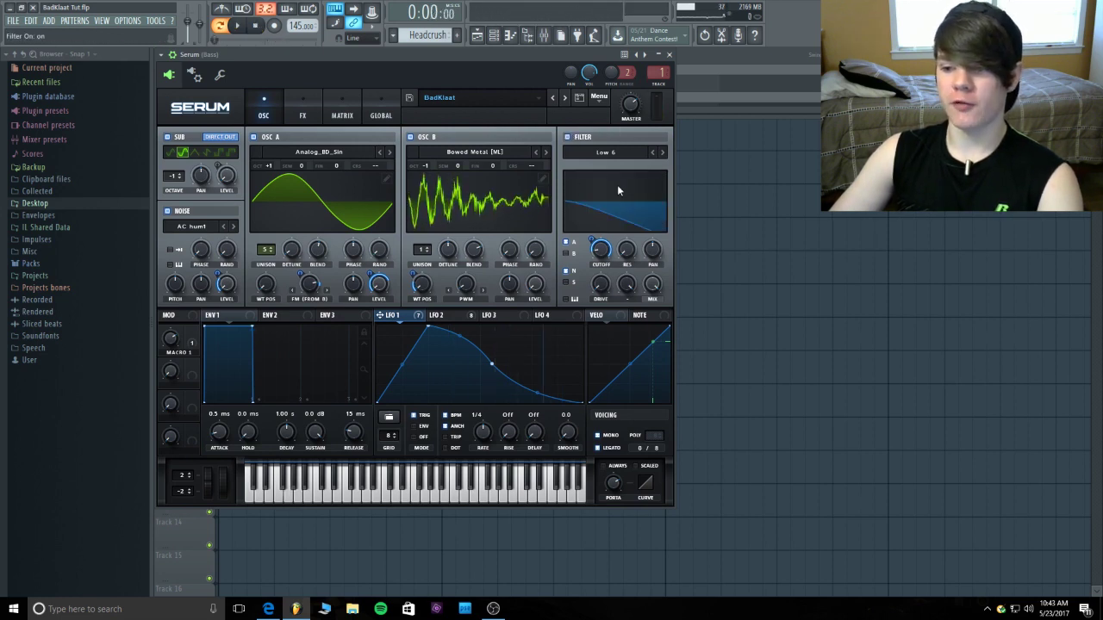
{"action": "left_click", "coordinate": [601, 155]}
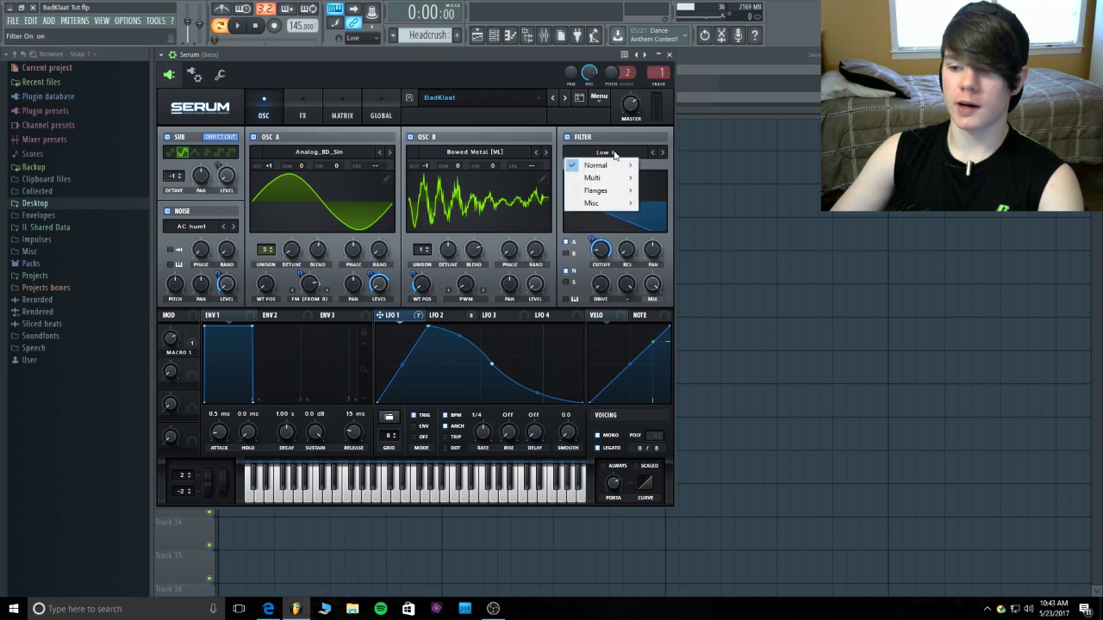
{"action": "mouse_move", "coordinate": [613, 168]}
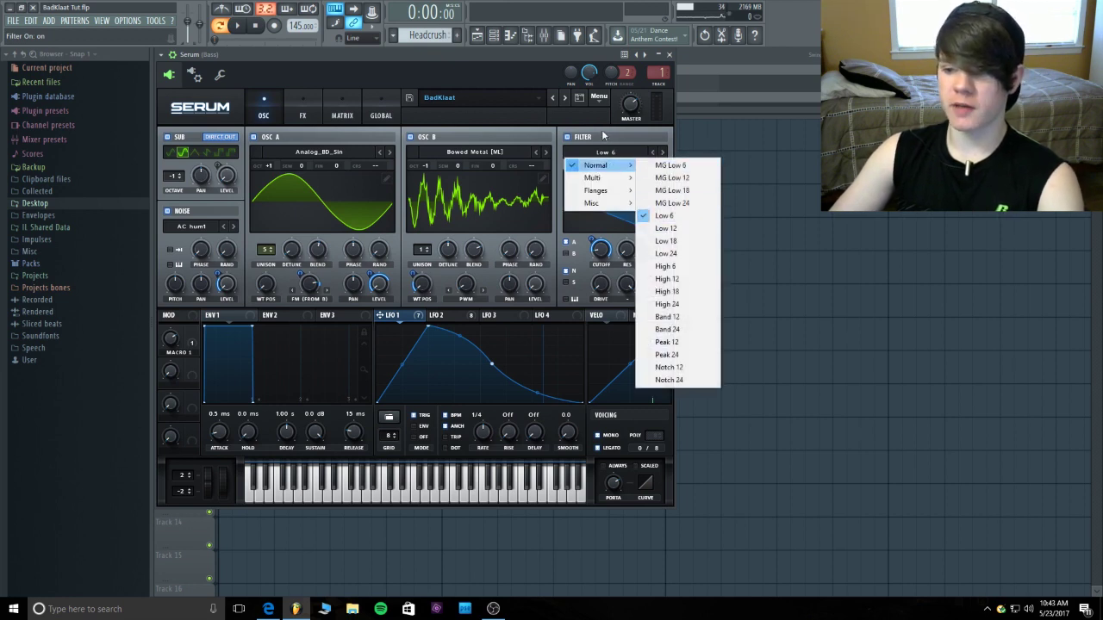
{"action": "left_click", "coordinate": [617, 126]}
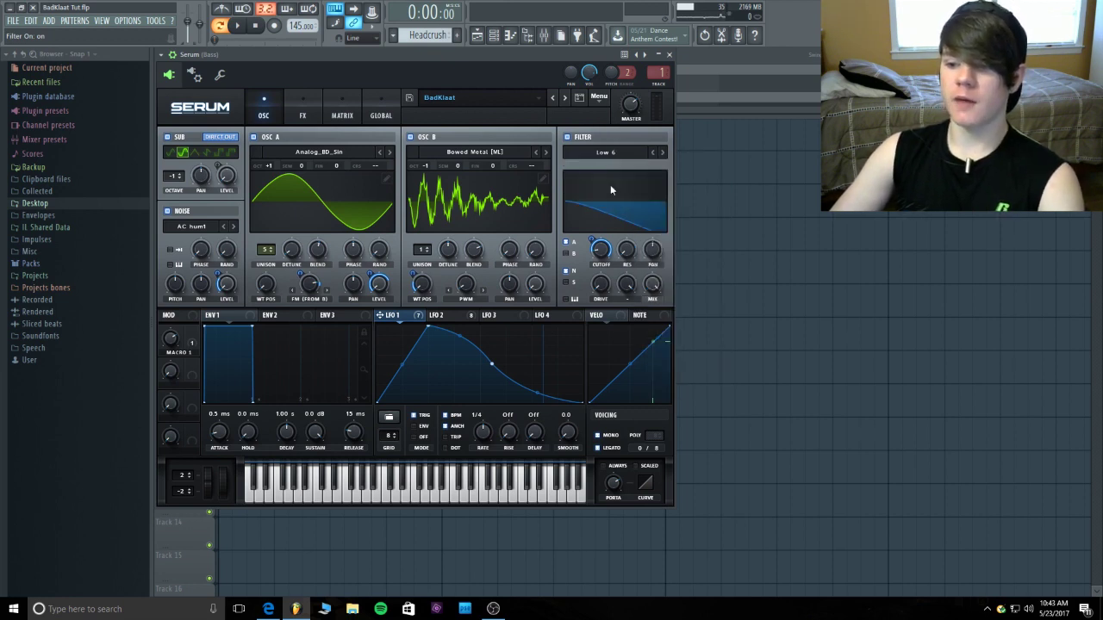
Check the filter's cutoff and its LFO 1 modulation amount, and play back the bass to audition the filter.
{"action": "left_click", "coordinate": [601, 251]}
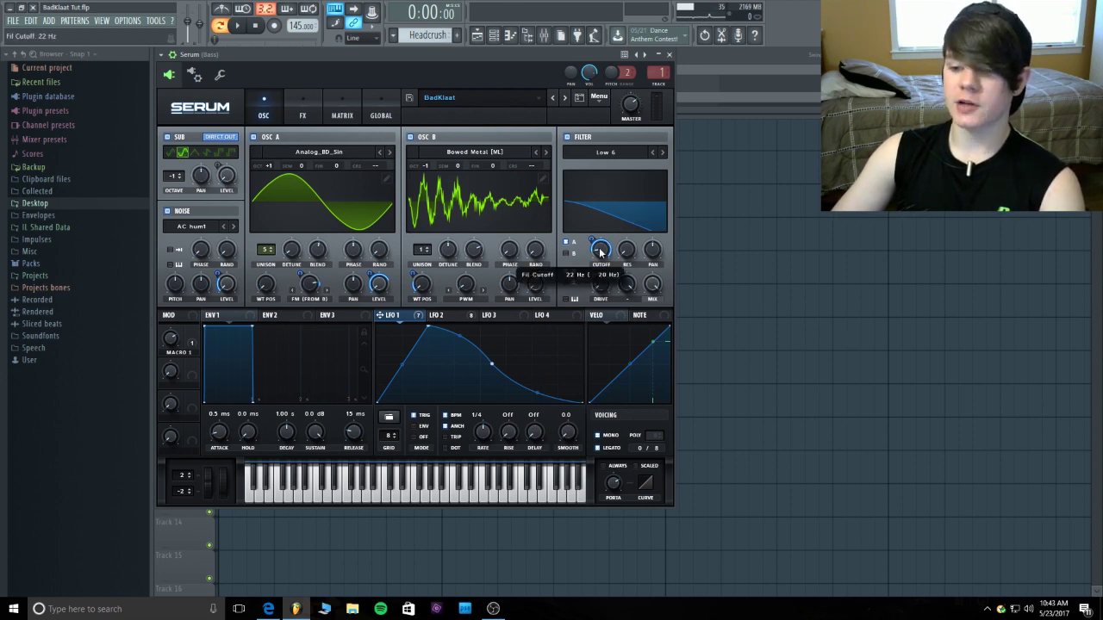
{"action": "left_click_drag", "start_coordinate": [600, 251], "coordinate": [592, 242]}
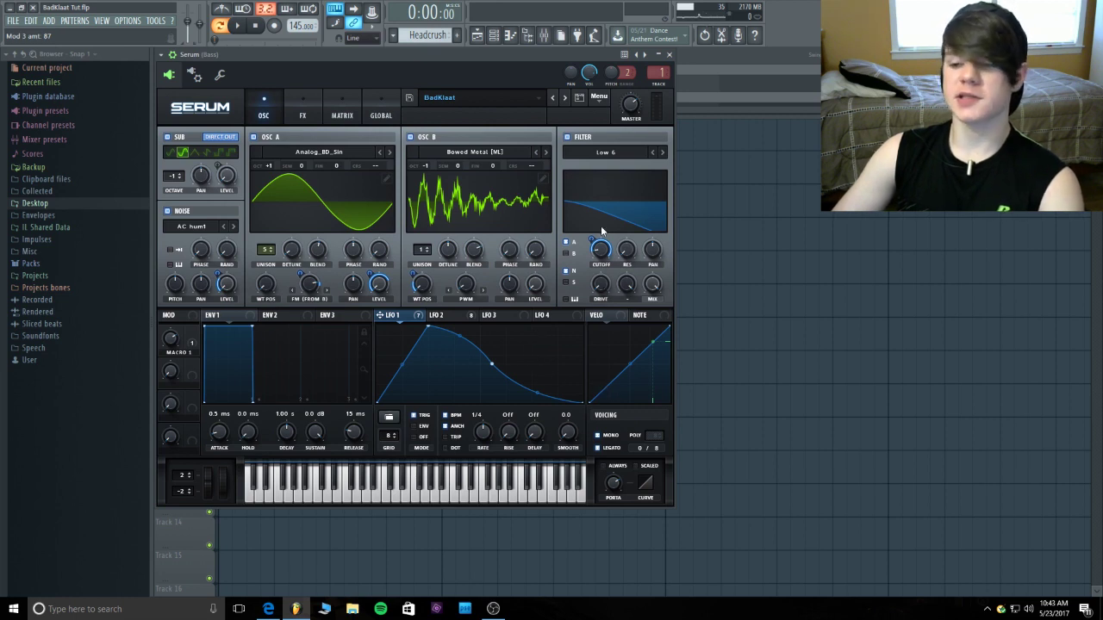
{"action": "left_click", "coordinate": [245, 28]}
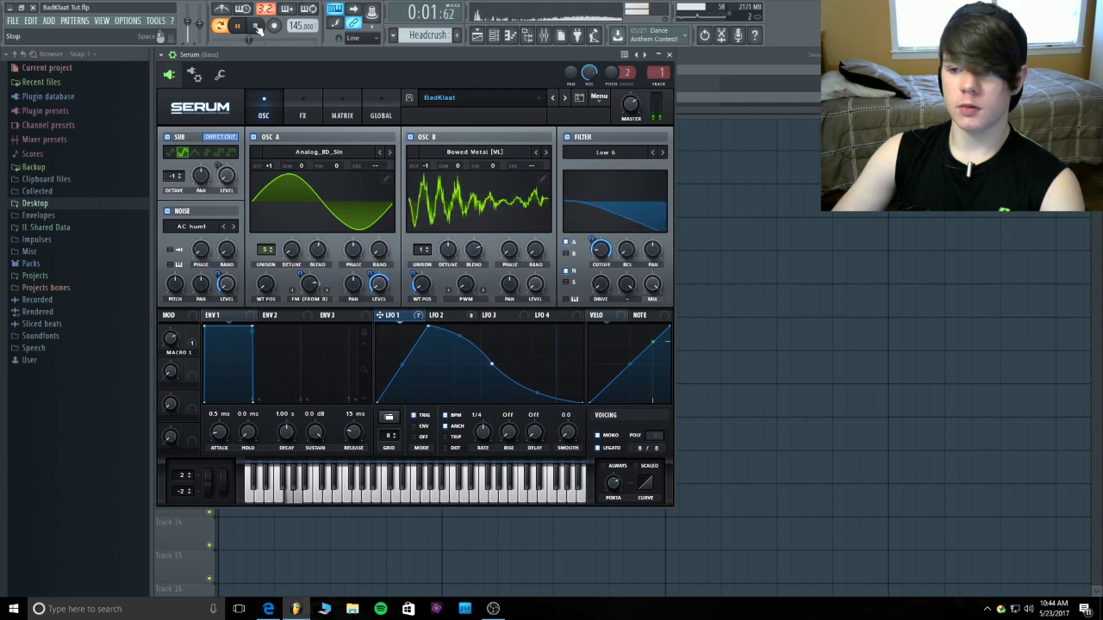
{"action": "left_click", "coordinate": [257, 28]}
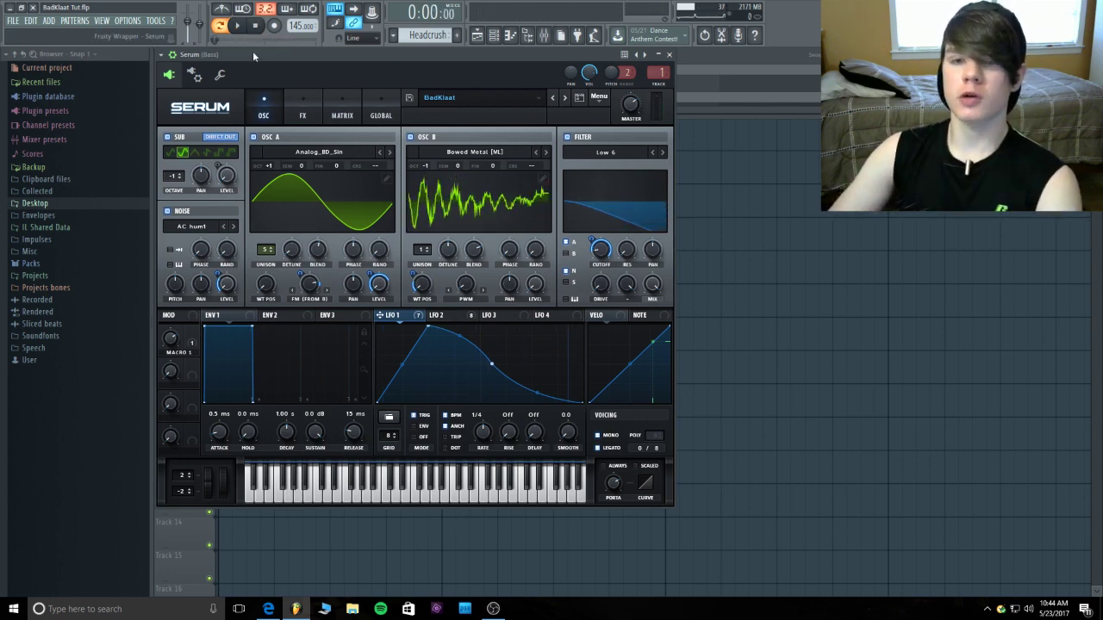
Turn on the effects filter, check its Misc types while keeping Combs selected, and return to the oscillator view.
{"action": "left_click", "coordinate": [303, 110]}
{"action": "left_click", "coordinate": [172, 140]}
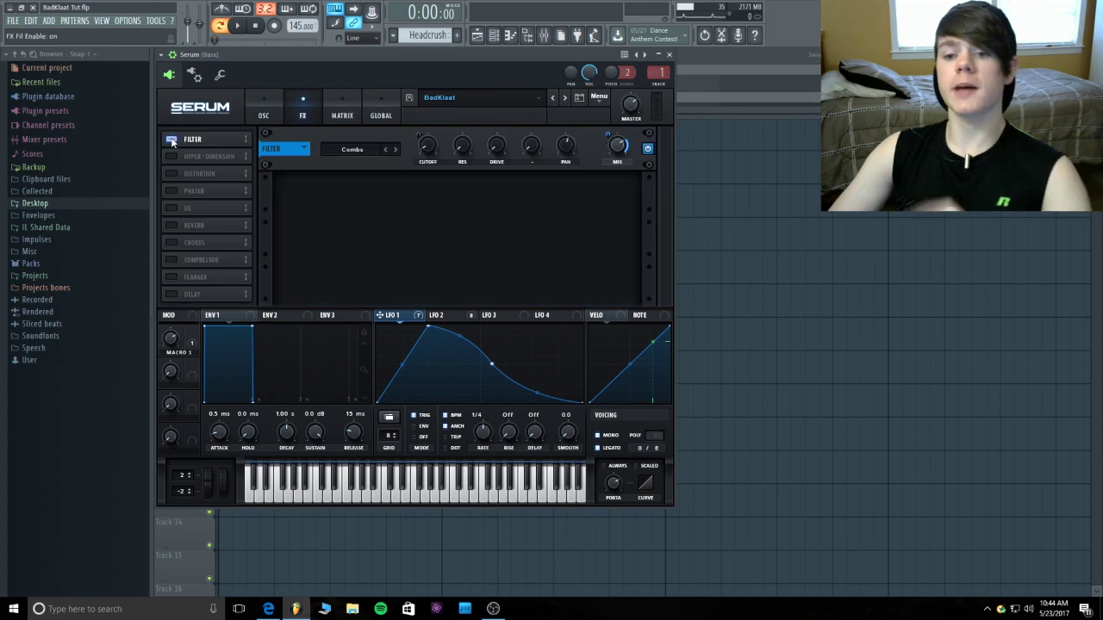
{"action": "left_click", "coordinate": [347, 148]}
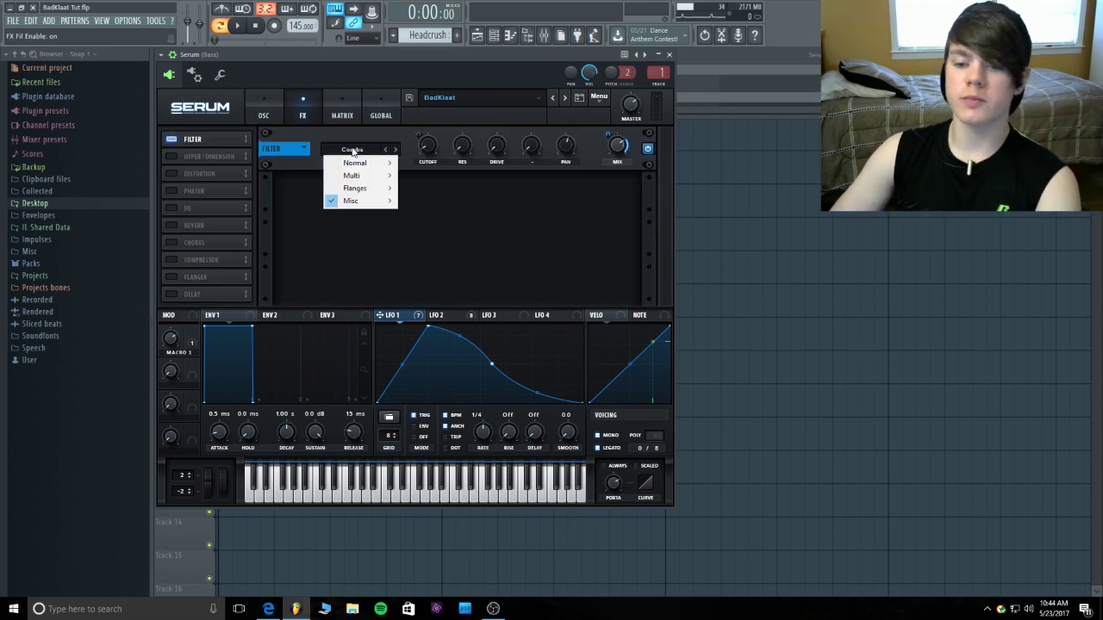
{"action": "mouse_move", "coordinate": [351, 200]}
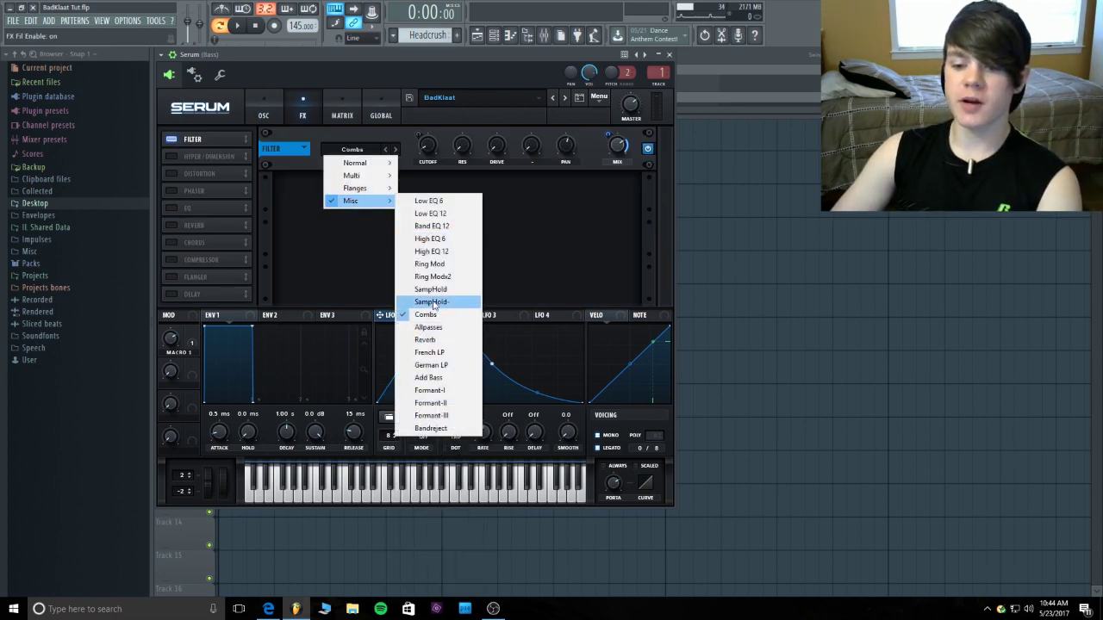
{"action": "left_click", "coordinate": [264, 110]}
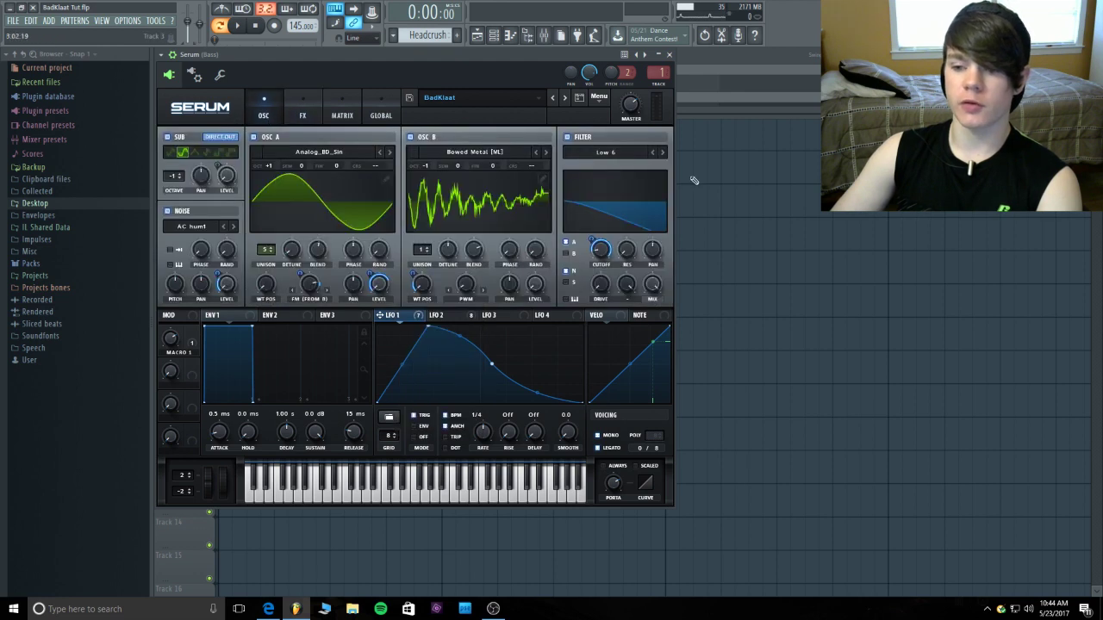
Examine the modulators assigned to the effects filter's mix and cutoff, including Macro 1 and its value.
{"action": "left_click", "coordinate": [312, 104]}
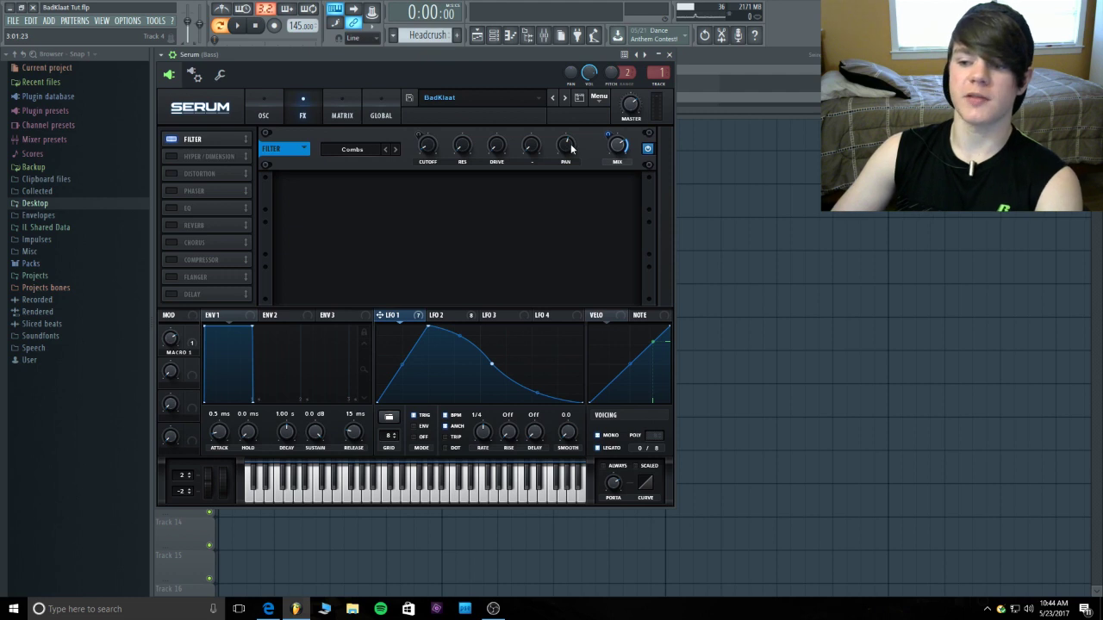
{"action": "mouse_move", "coordinate": [617, 152]}
{"action": "mouse_move", "coordinate": [609, 132]}
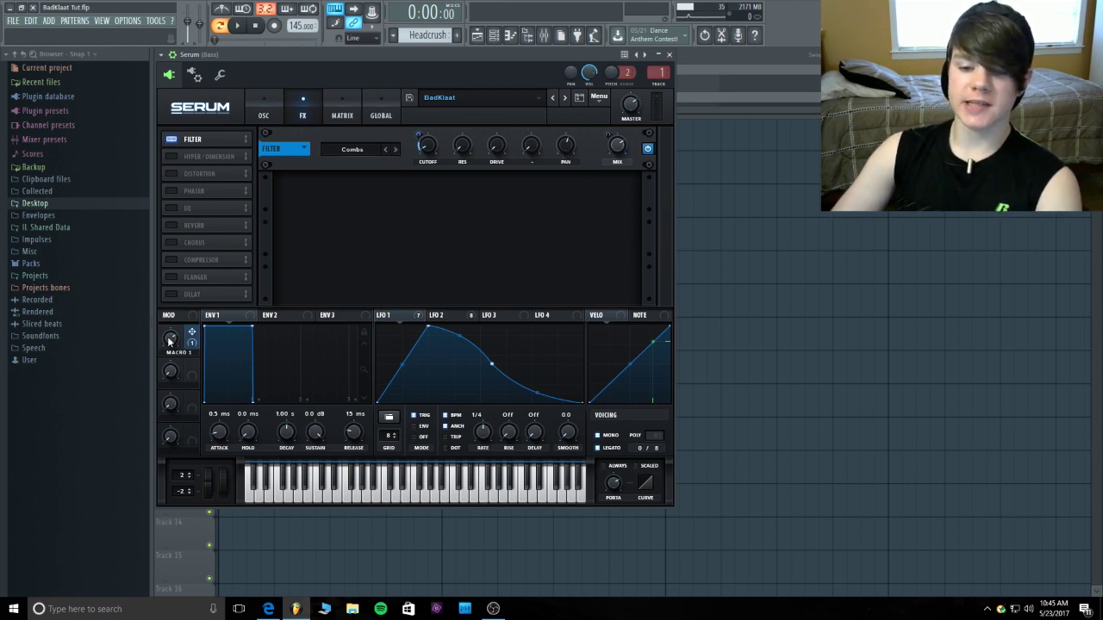
{"action": "mouse_move", "coordinate": [422, 131]}
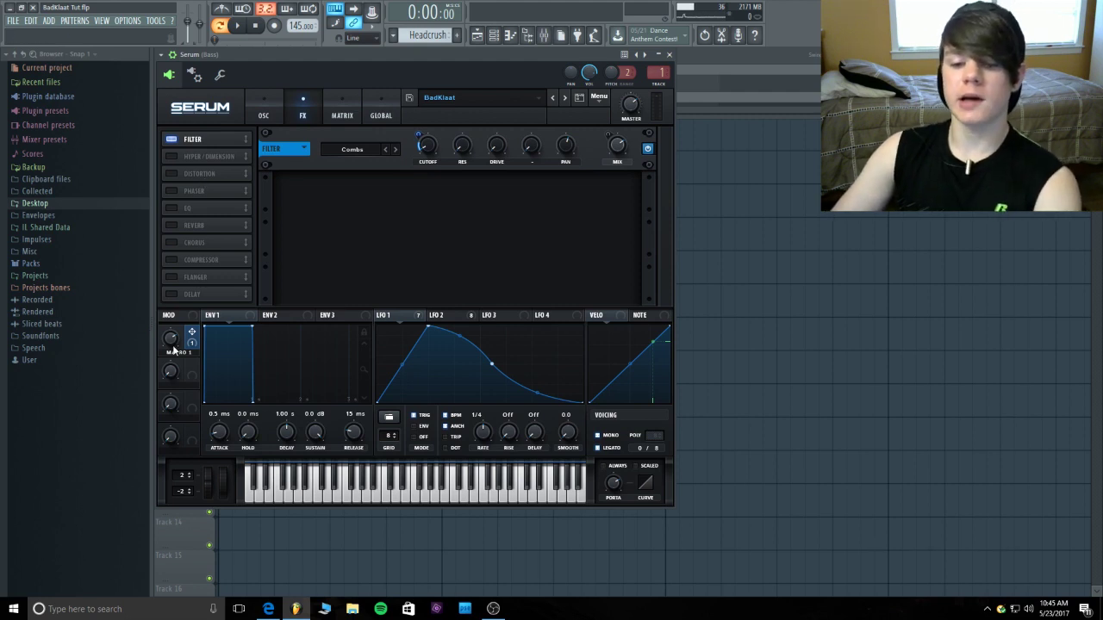
{"action": "mouse_move", "coordinate": [173, 344]}
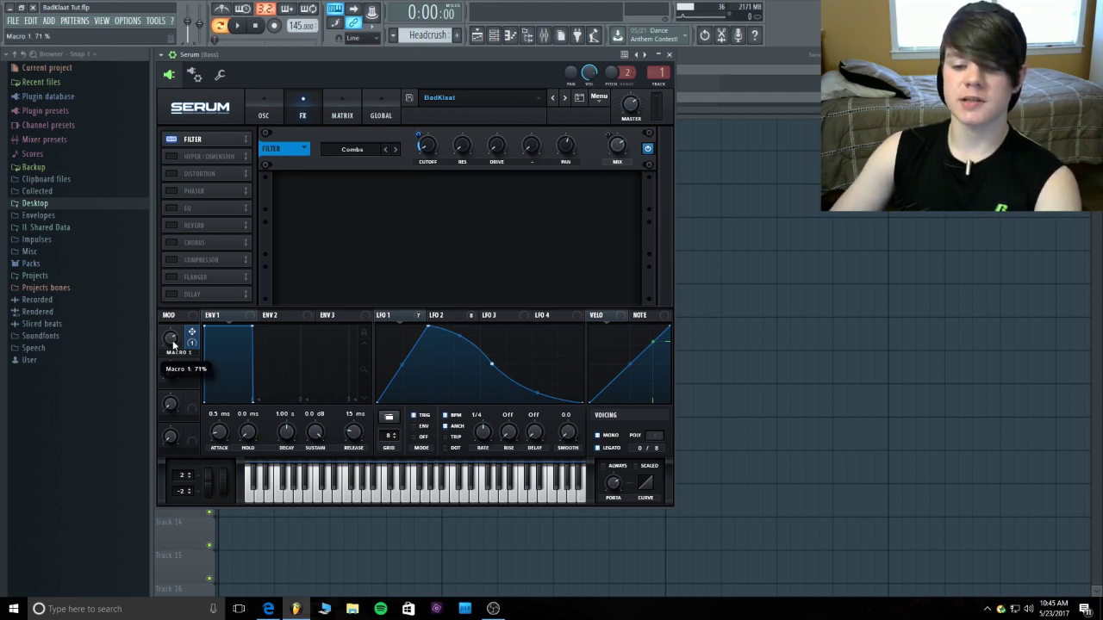
Audition the bass while moving Macro 1, stop playback, and set Macro 1 to 70%.
{"action": "left_click", "coordinate": [240, 26]}
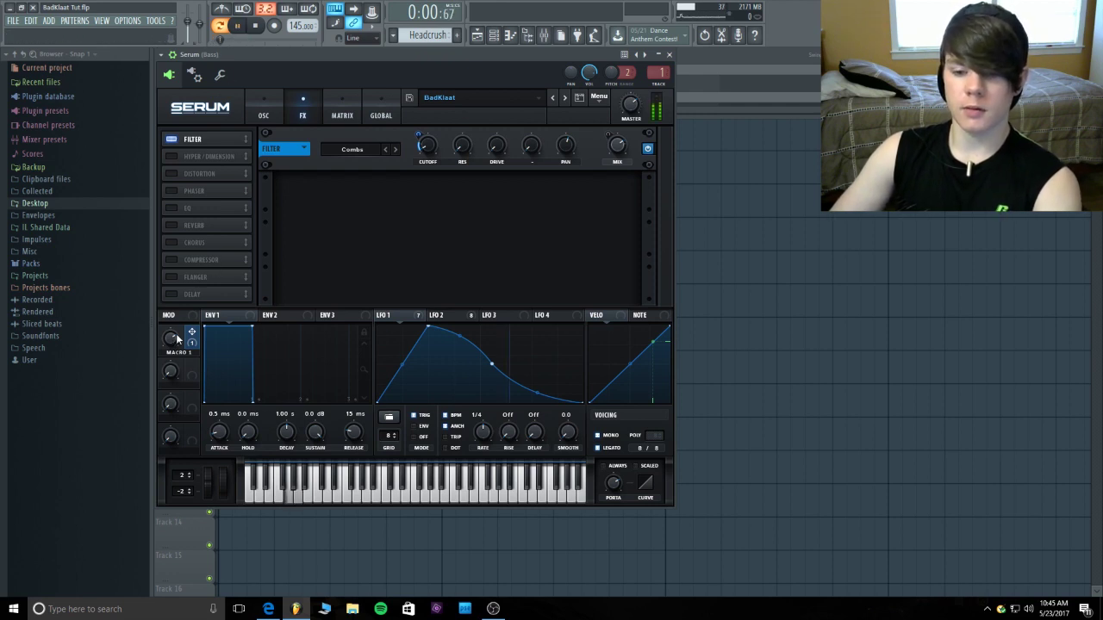
{"action": "left_click_drag", "start_coordinate": [171, 339], "coordinate": [142, 348]}
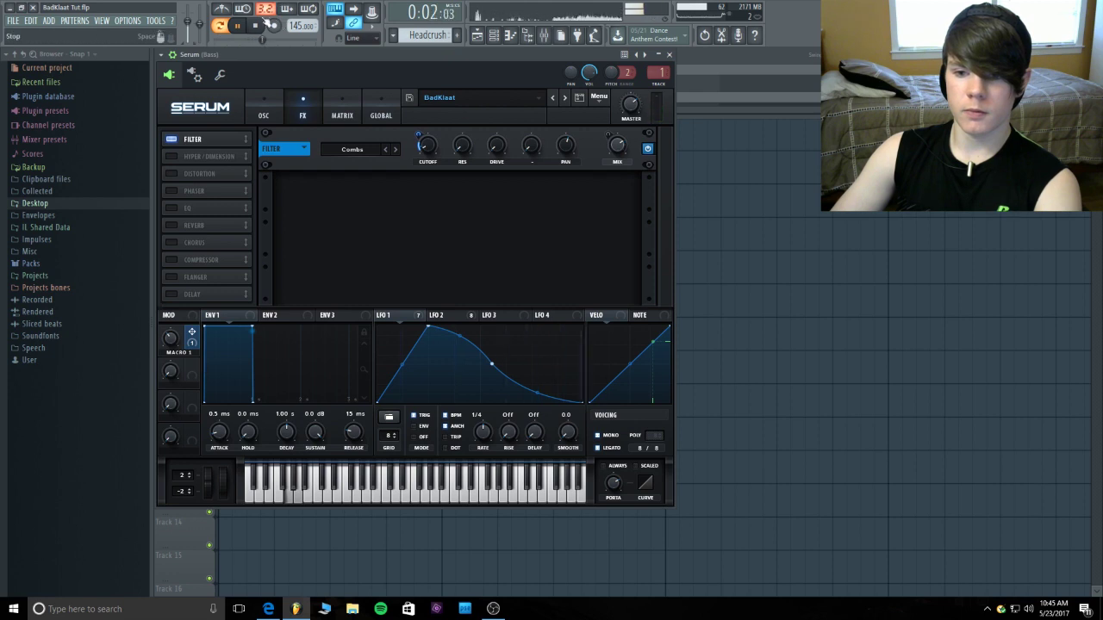
{"action": "key", "text": "space"}
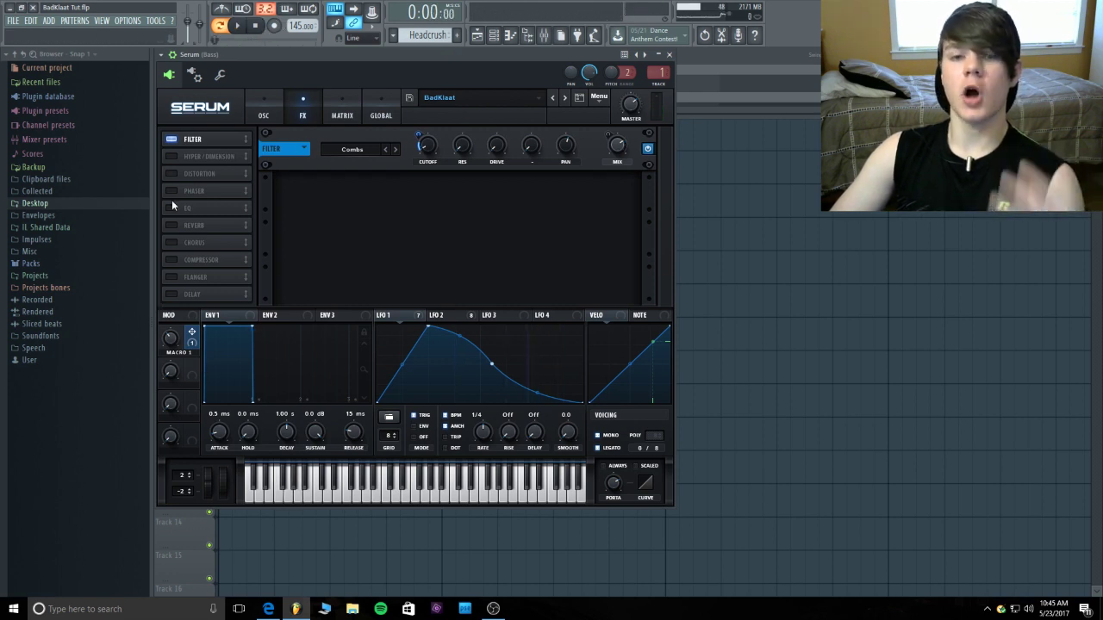
{"action": "mouse_move", "coordinate": [170, 333]}
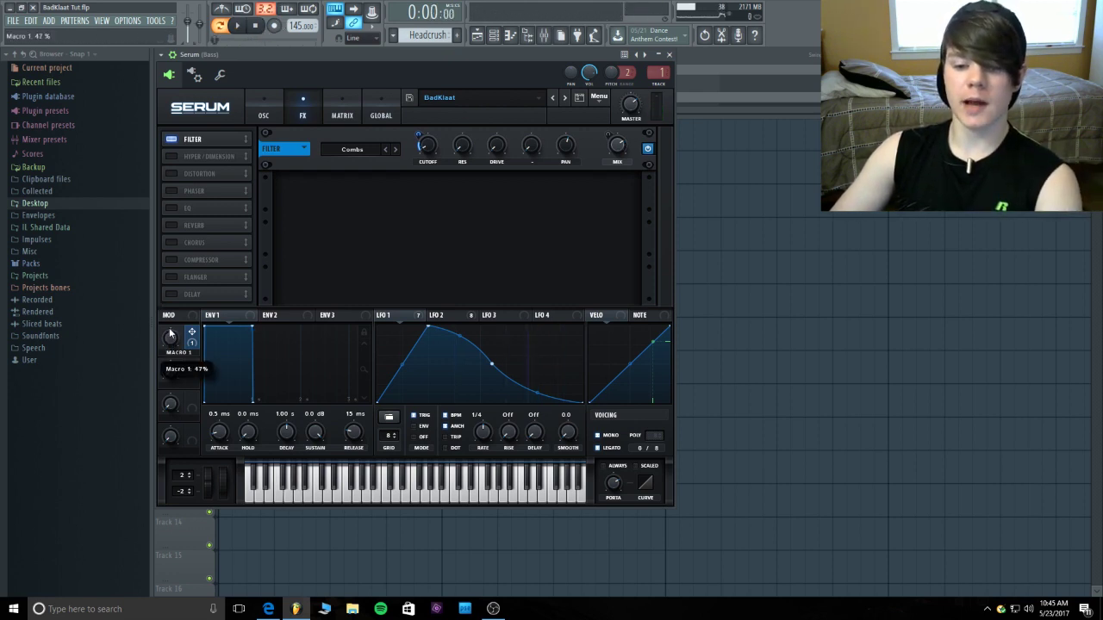
{"action": "left_click_drag", "start_coordinate": [169, 334], "coordinate": [170, 316]}
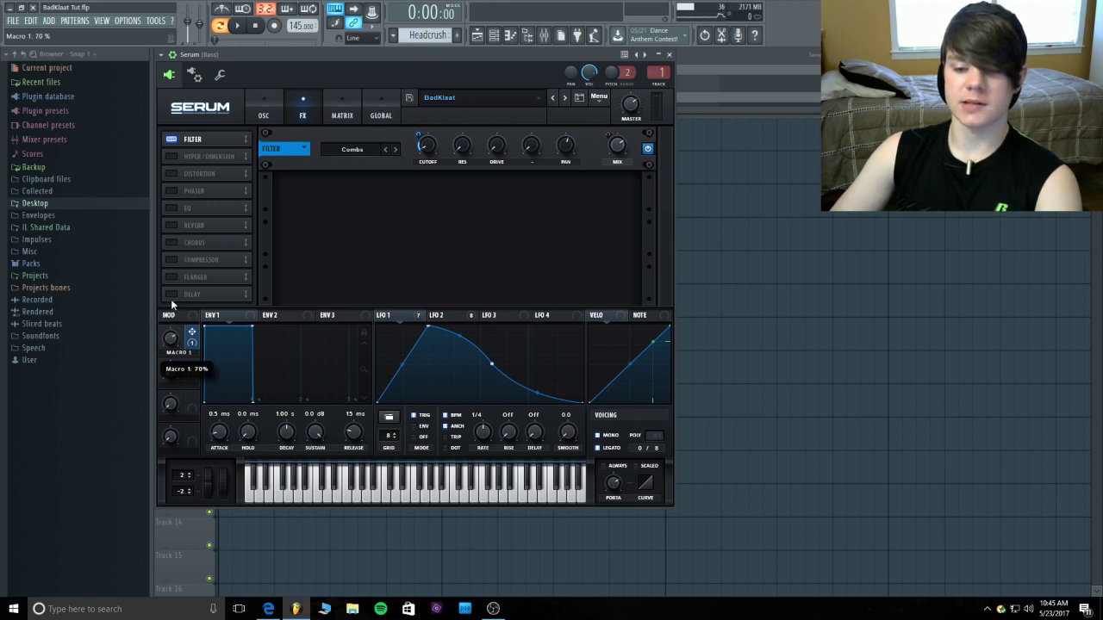
Turn on the Hyper/Dimension effect, check its Hyper mix and Dimension size and mix, and audition the bass.
{"action": "left_click_drag", "start_coordinate": [171, 299], "coordinate": [170, 298]}
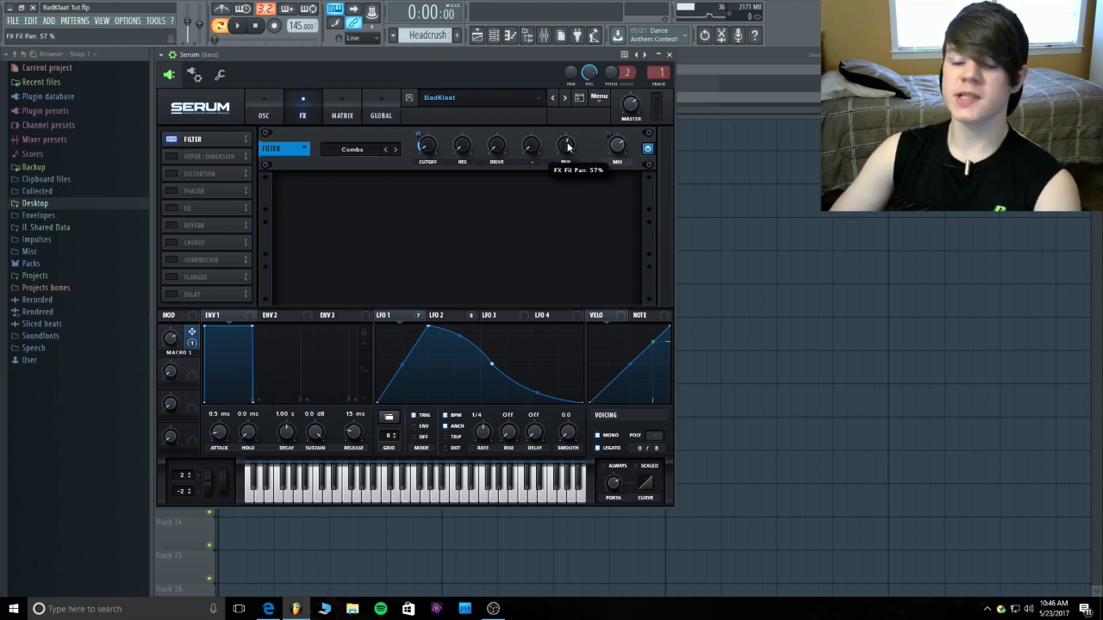
{"action": "left_click", "coordinate": [171, 158]}
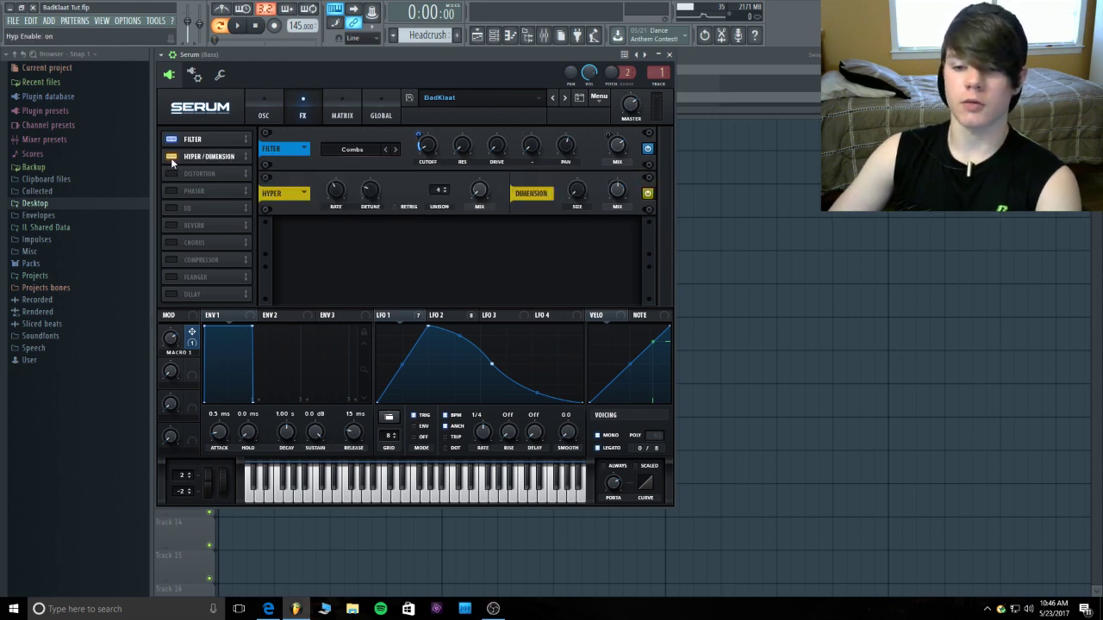
{"action": "mouse_move", "coordinate": [486, 202]}
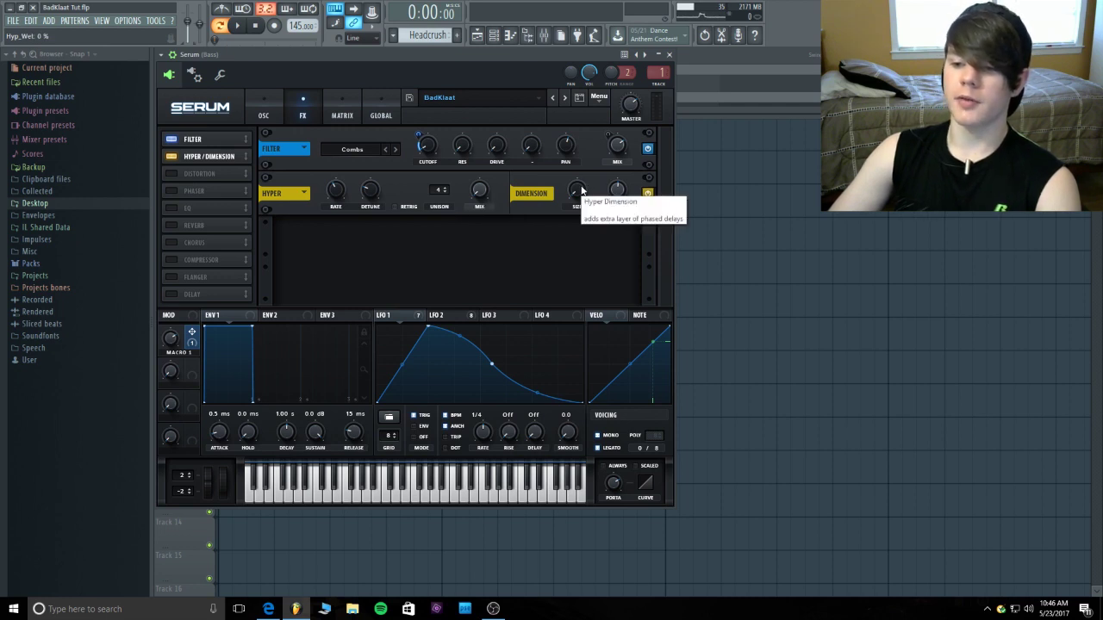
{"action": "mouse_move", "coordinate": [581, 191]}
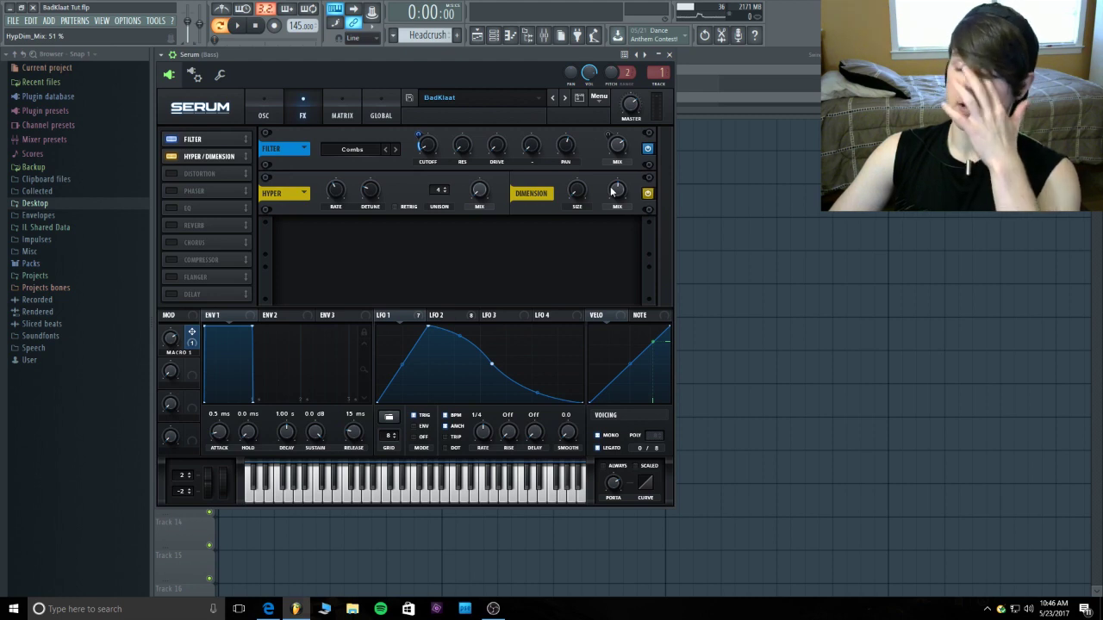
{"action": "left_click", "coordinate": [237, 26]}
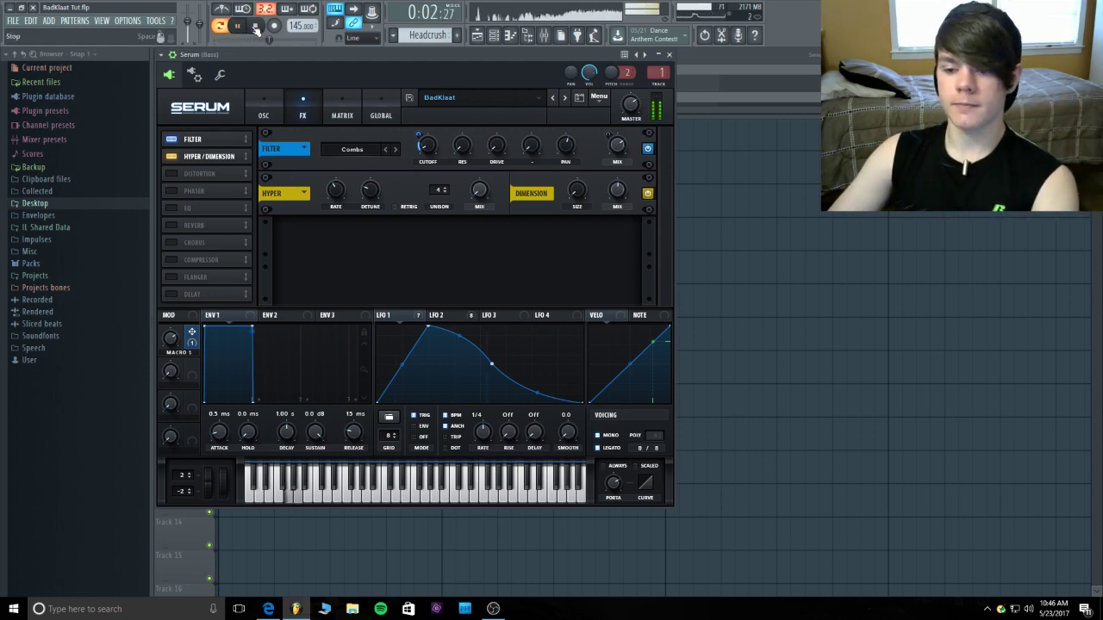
{"action": "left_click", "coordinate": [255, 25]}
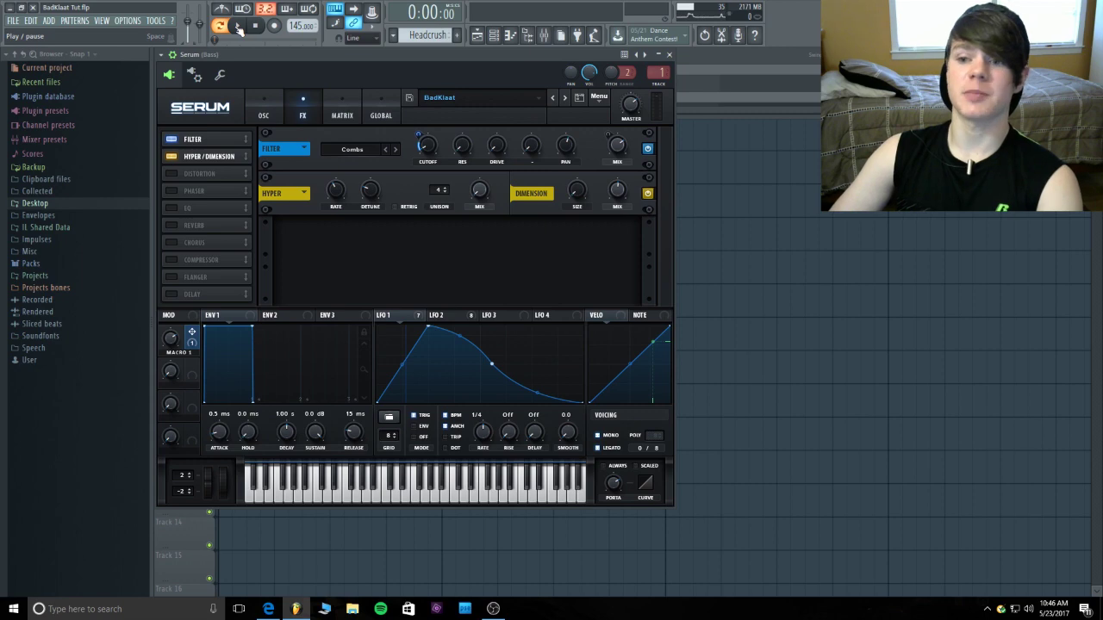
Examine the effect slots on the mixer's Bass and Master tracks while playing back the bass.
{"action": "left_click", "coordinate": [544, 34]}
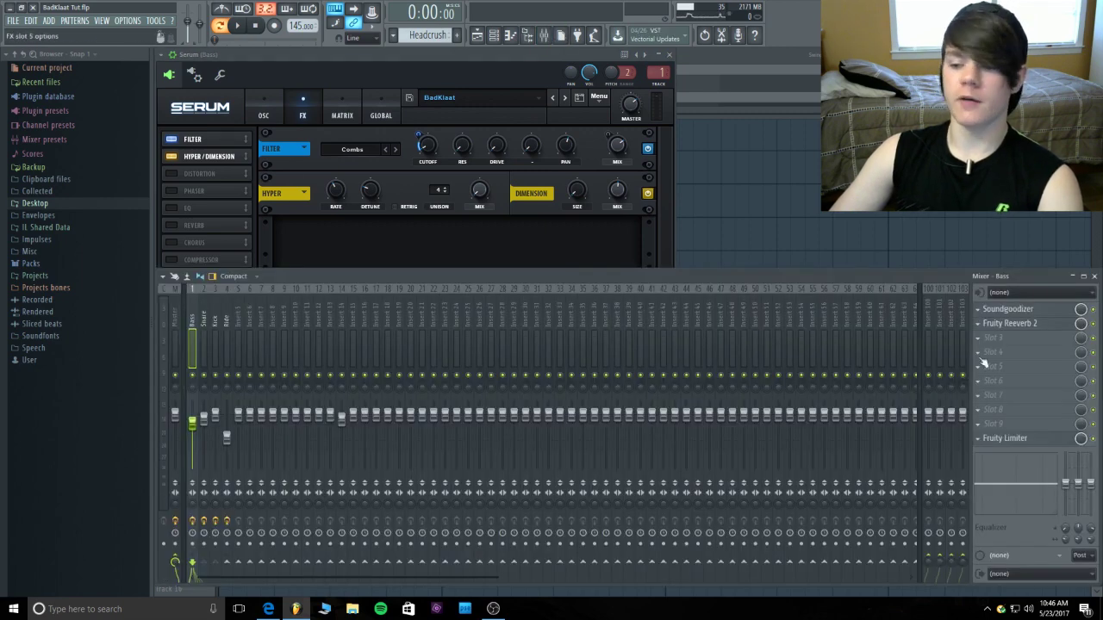
{"action": "left_click", "coordinate": [172, 317]}
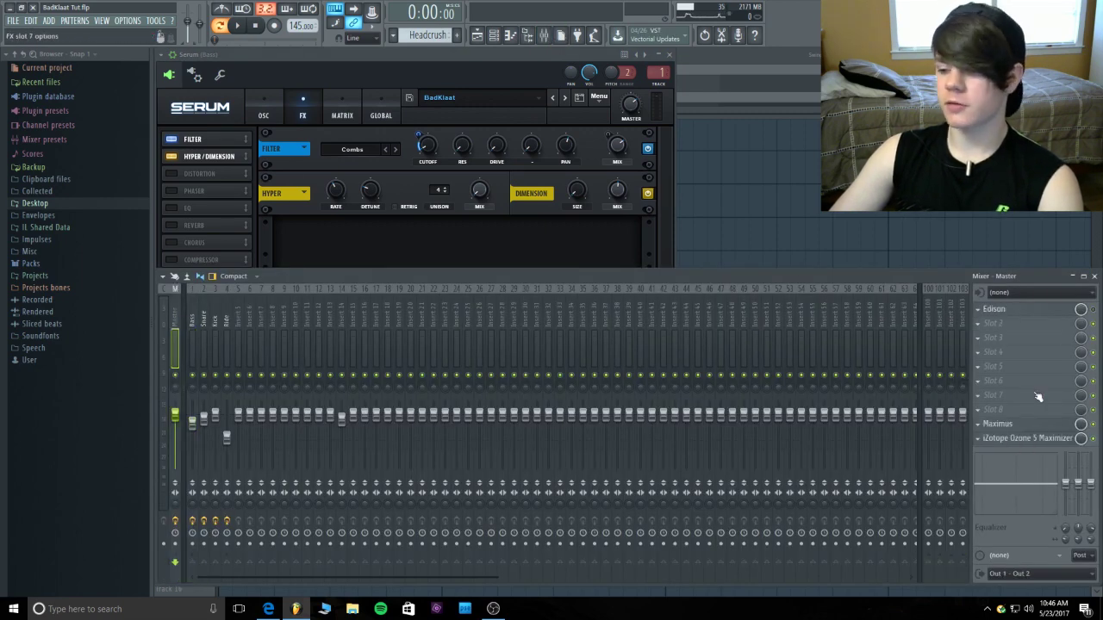
{"action": "left_click", "coordinate": [241, 26]}
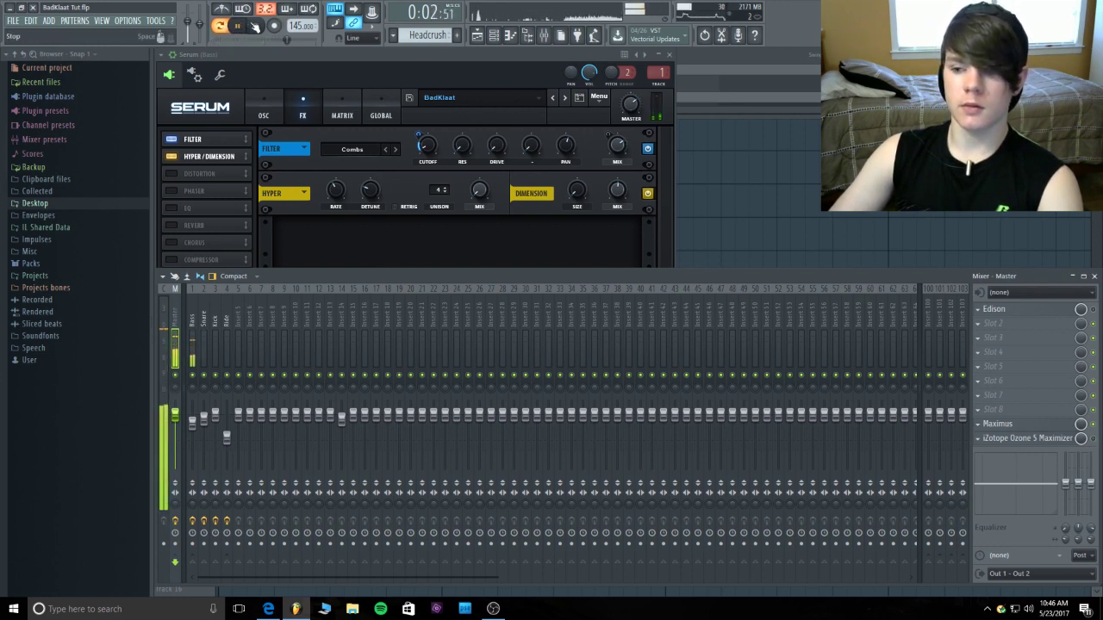
{"action": "left_click", "coordinate": [337, 53]}
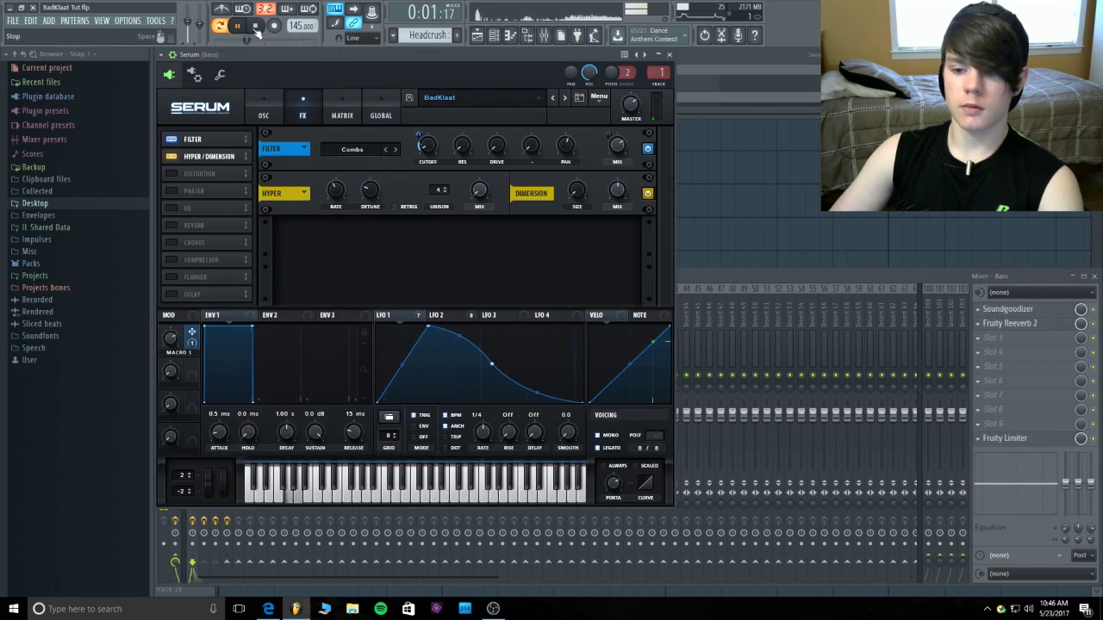
{"action": "key", "text": "space"}
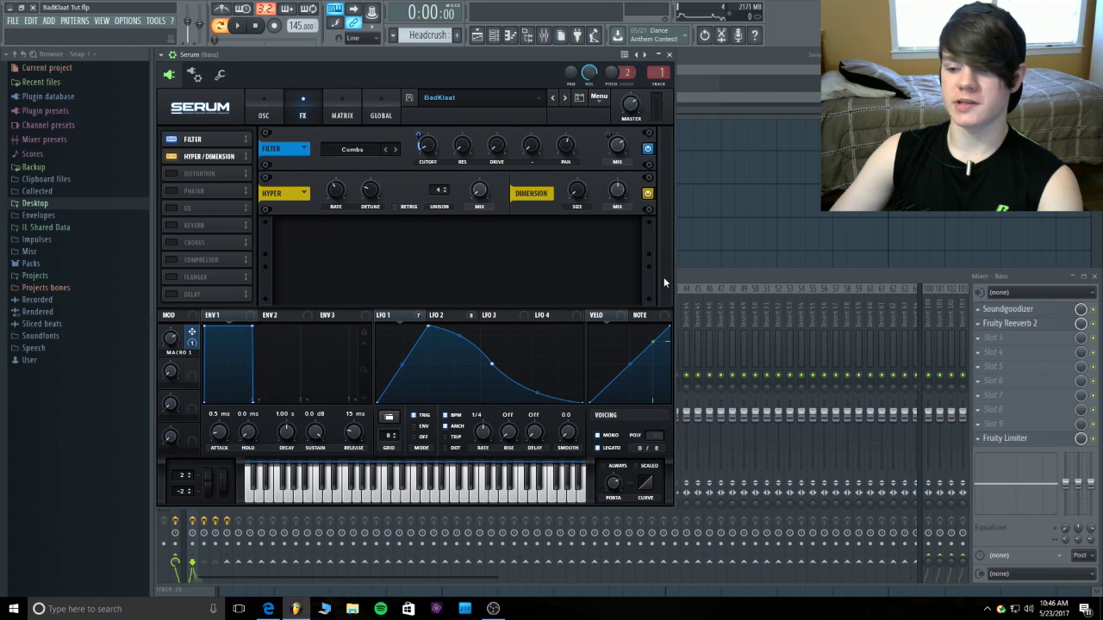
{"action": "key", "text": "F9"}
{"action": "left_click", "coordinate": [175, 324]}
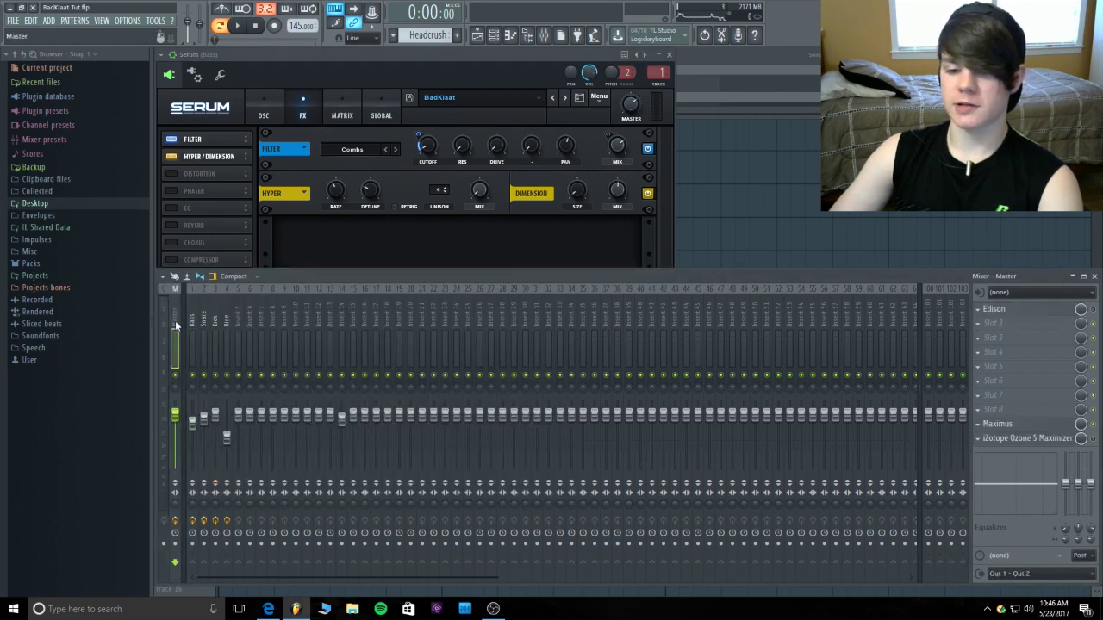
Turn on the Sin Fold distortion with LFO 2 modulating its drive, and audition the bass.
{"action": "left_click", "coordinate": [171, 173]}
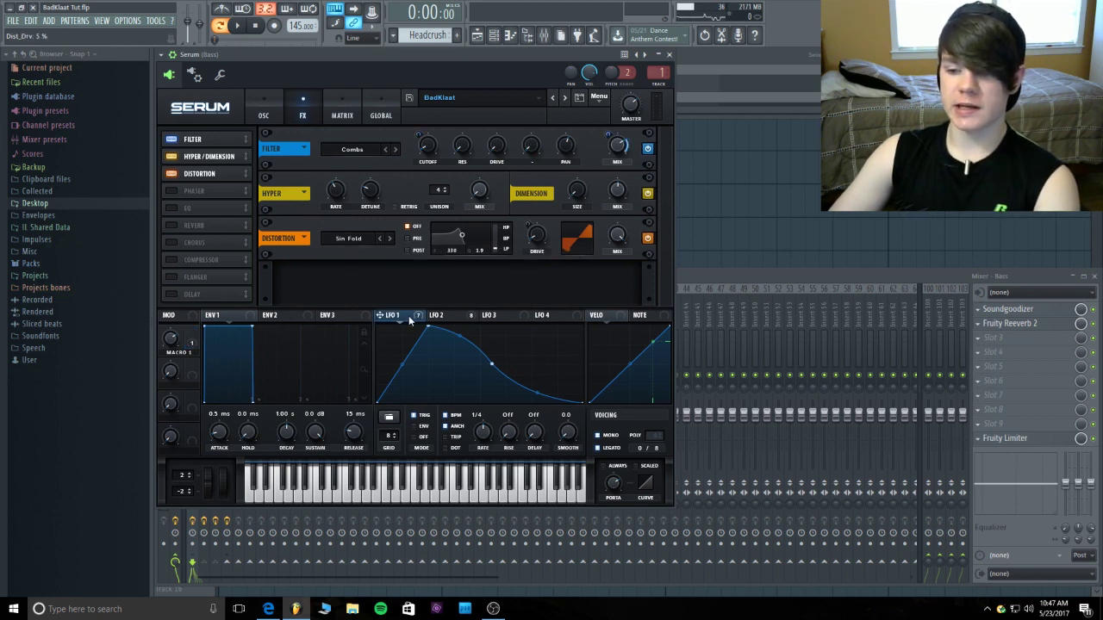
{"action": "left_click", "coordinate": [442, 317]}
{"action": "left_click_drag", "start_coordinate": [443, 318], "coordinate": [529, 225]}
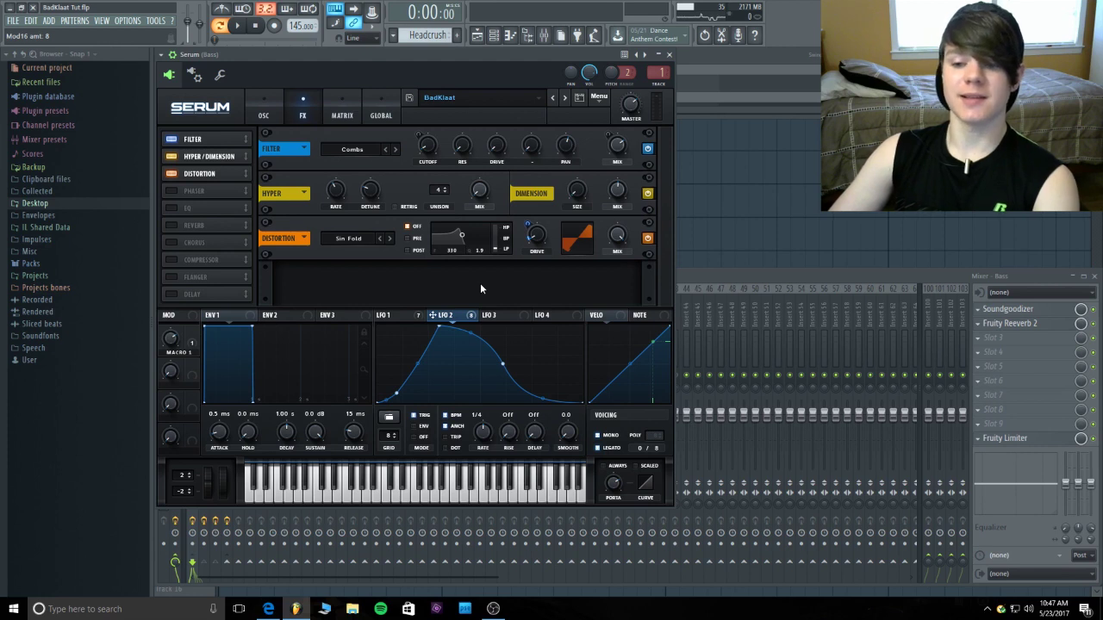
{"action": "left_click", "coordinate": [238, 26]}
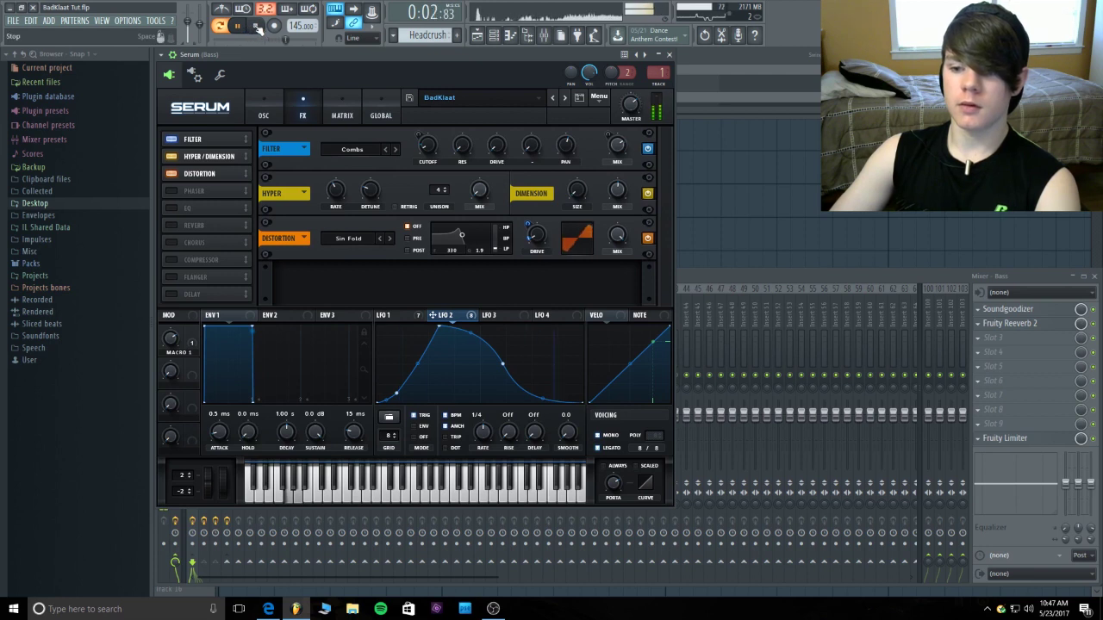
{"action": "left_click", "coordinate": [257, 26]}
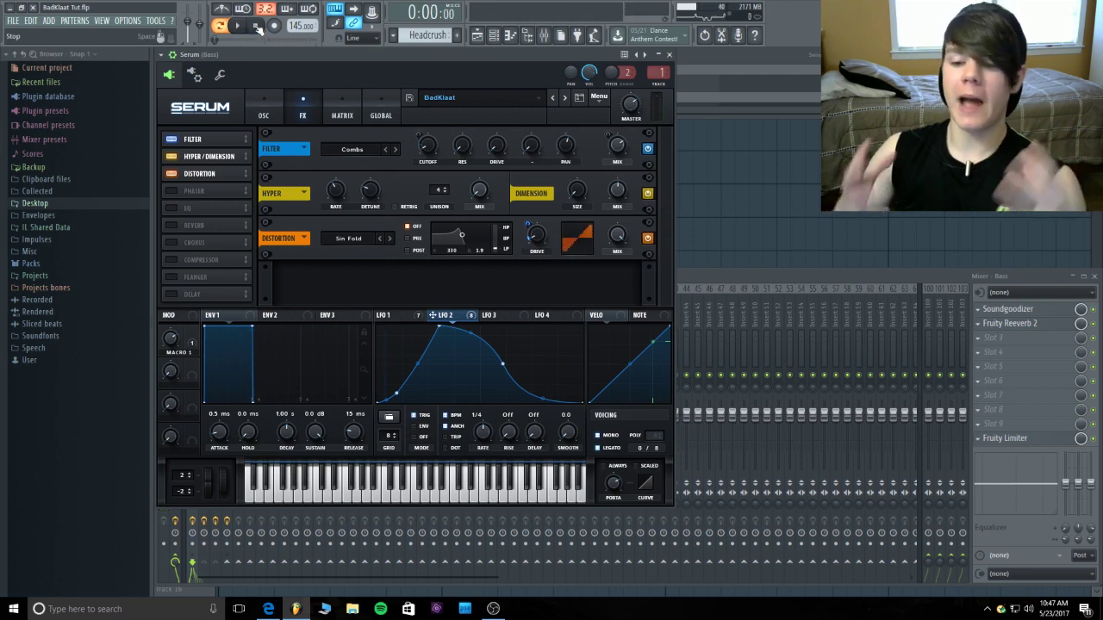
Turn on the phaser, set its mix to 100%, and audition the bass.
{"action": "left_click", "coordinate": [169, 192]}
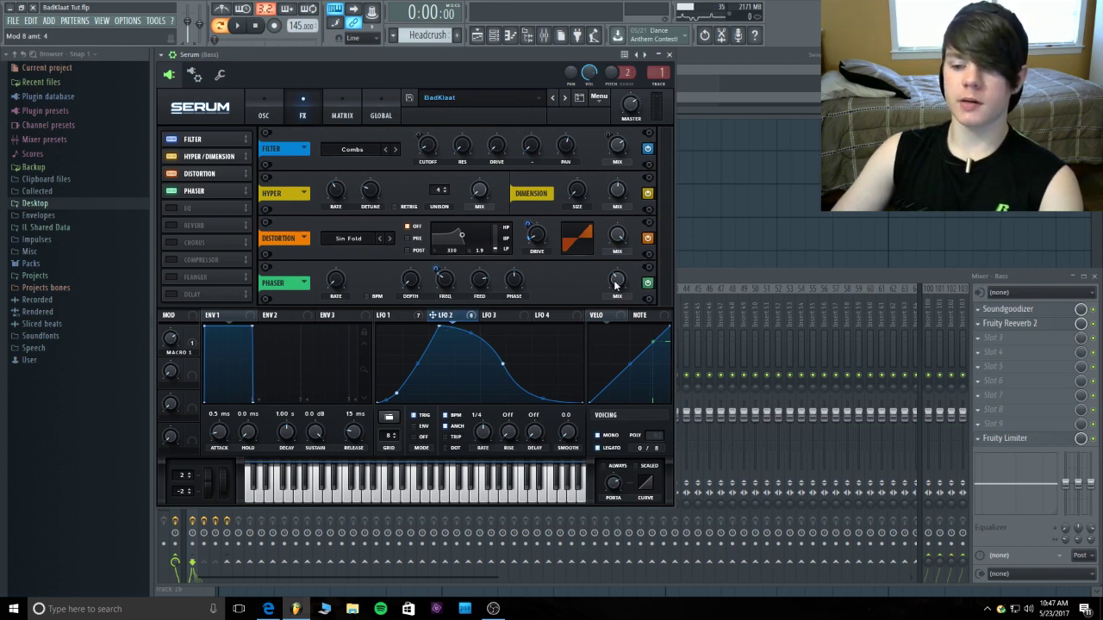
{"action": "mouse_move", "coordinate": [615, 285]}
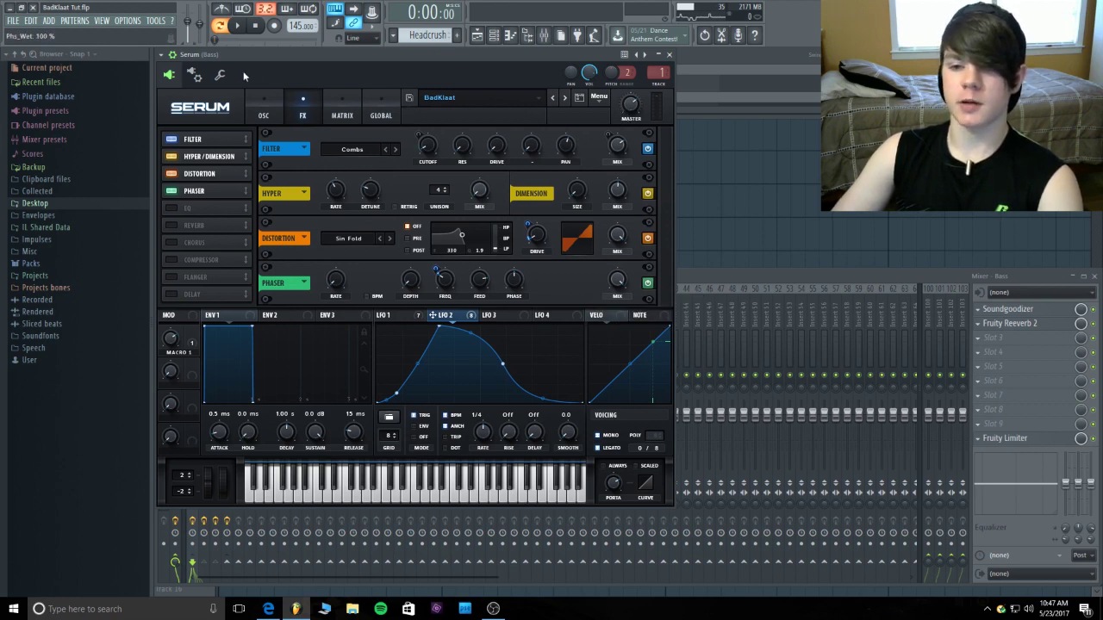
{"action": "left_click", "coordinate": [240, 30]}
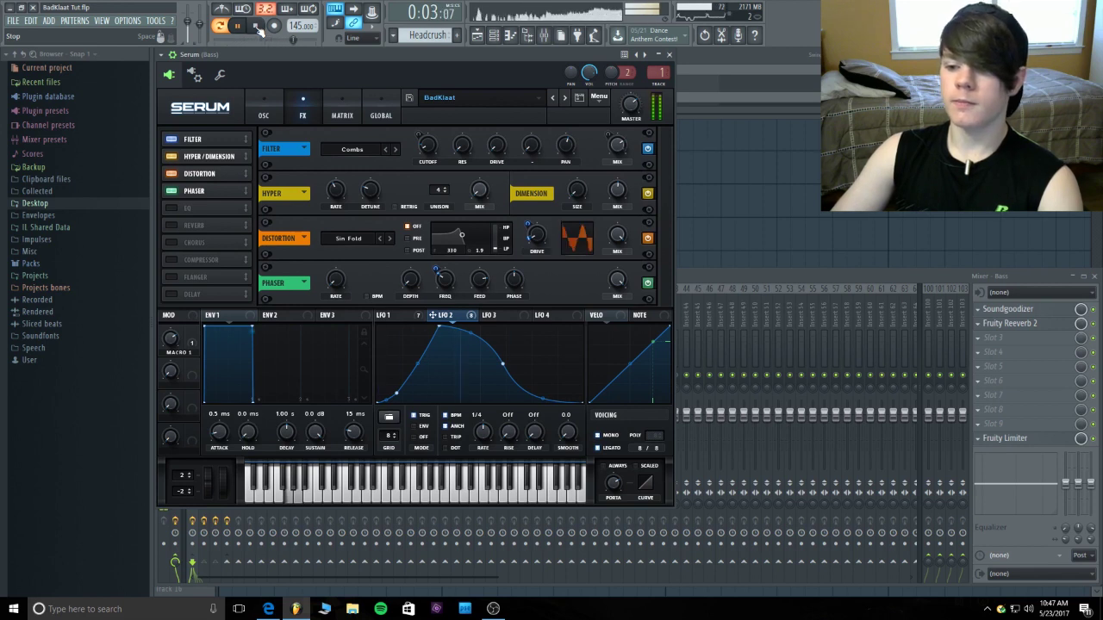
{"action": "left_click", "coordinate": [259, 29]}
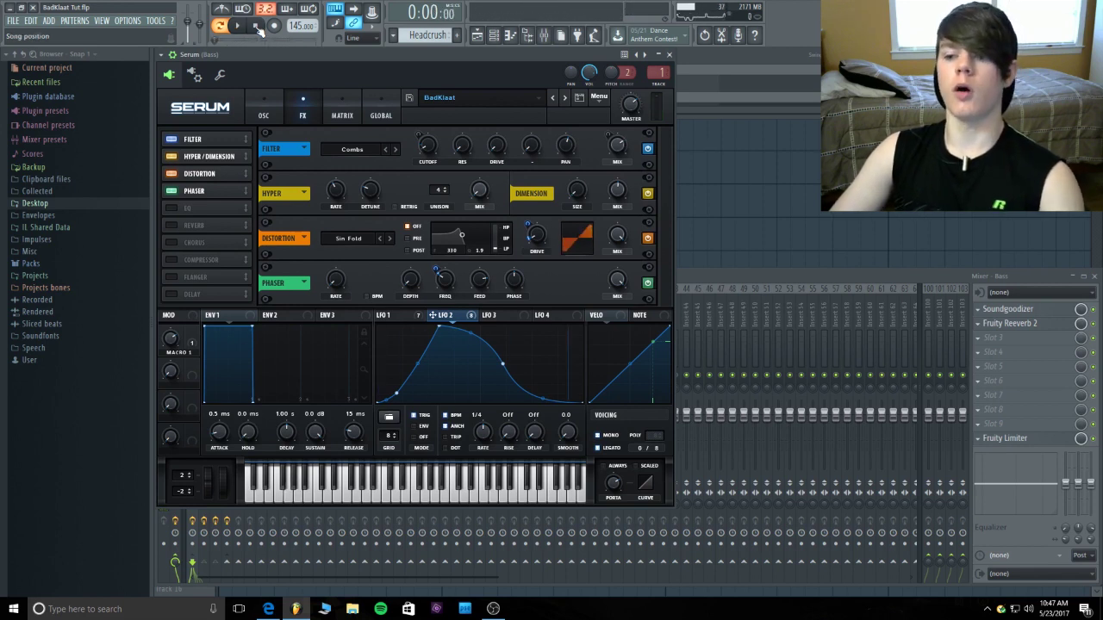
Lower the phaser's mix from full wet and audition the bass again.
{"action": "left_click_drag", "start_coordinate": [618, 281], "coordinate": [613, 355]}
{"action": "left_click", "coordinate": [237, 25]}
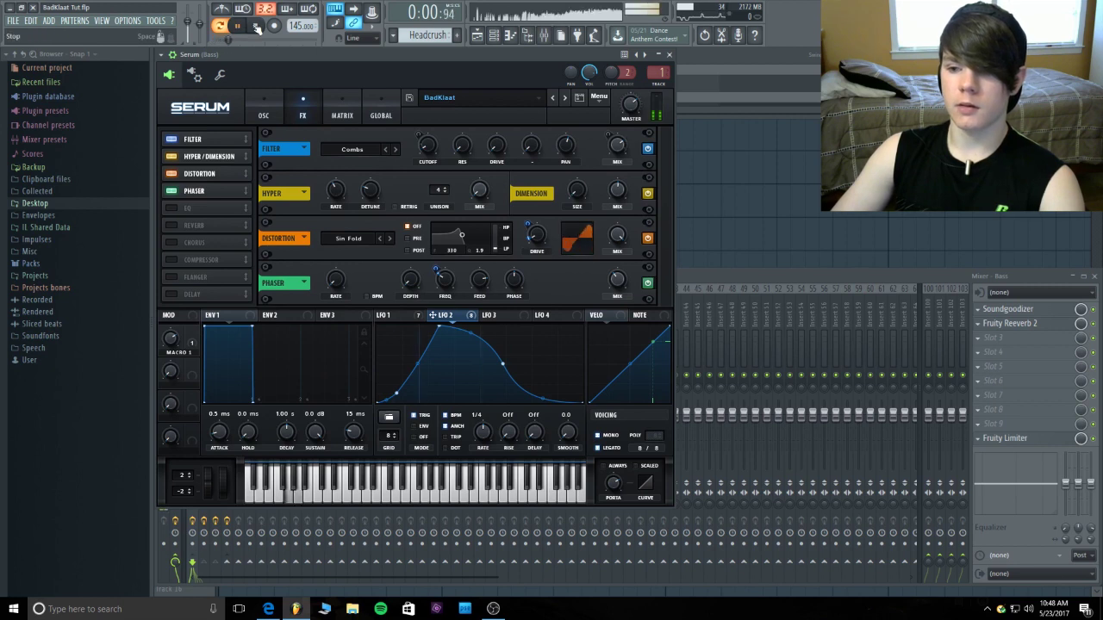
{"action": "left_click", "coordinate": [256, 28]}
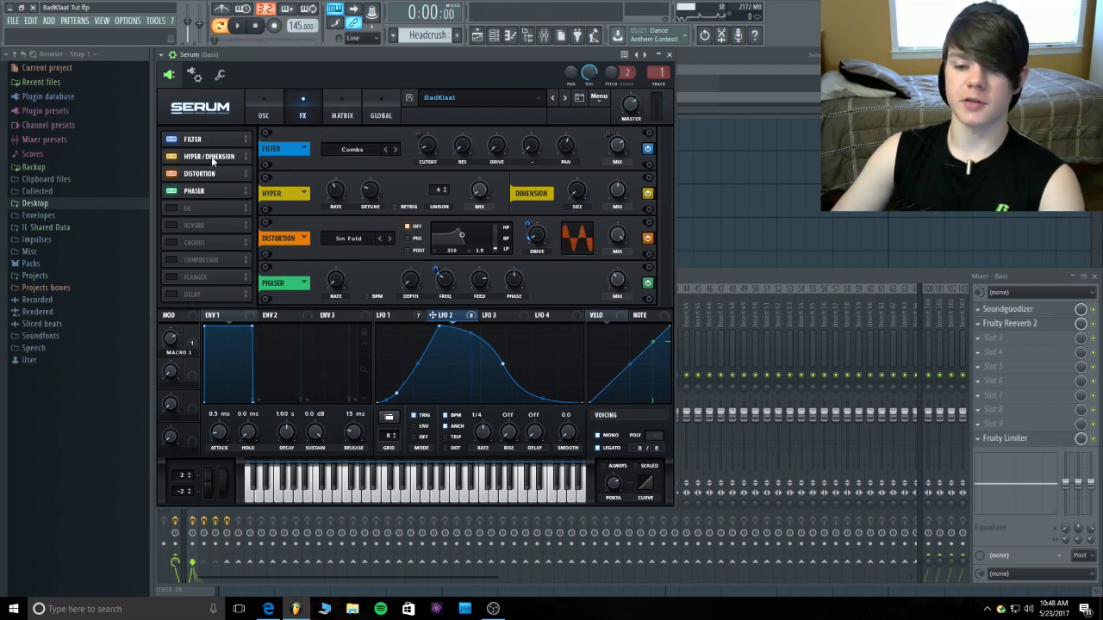
Turn on the EQ, check its low band's frequency and modulation amounts, and audition the bass.
{"action": "left_click", "coordinate": [171, 208]}
{"action": "left_click_drag", "start_coordinate": [666, 192], "coordinate": [655, 244]}
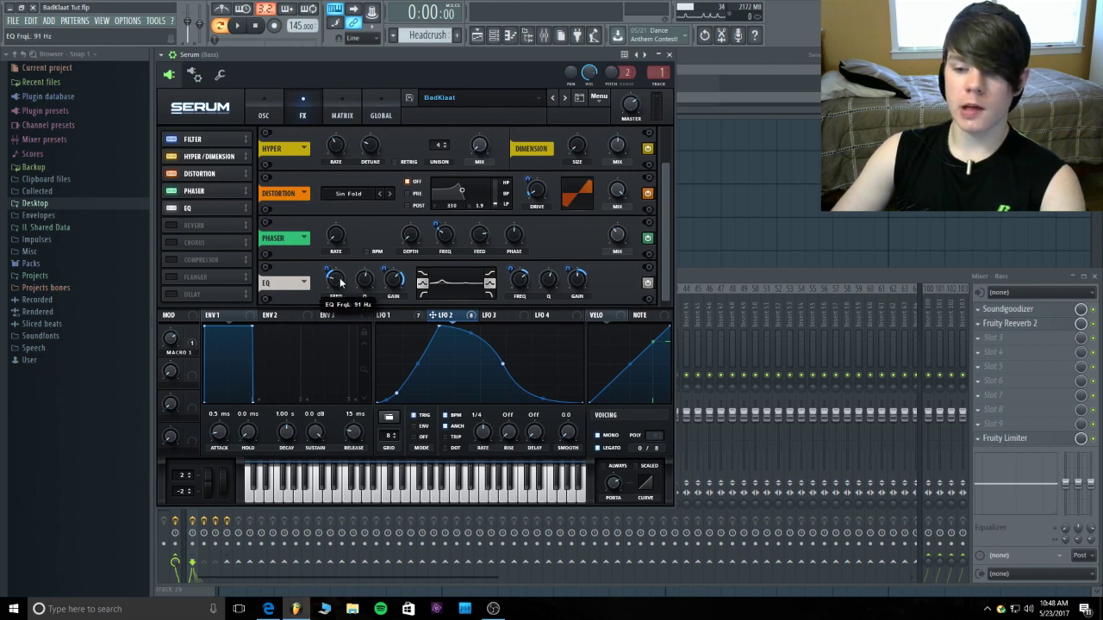
{"action": "left_click_drag", "start_coordinate": [340, 282], "coordinate": [341, 264]}
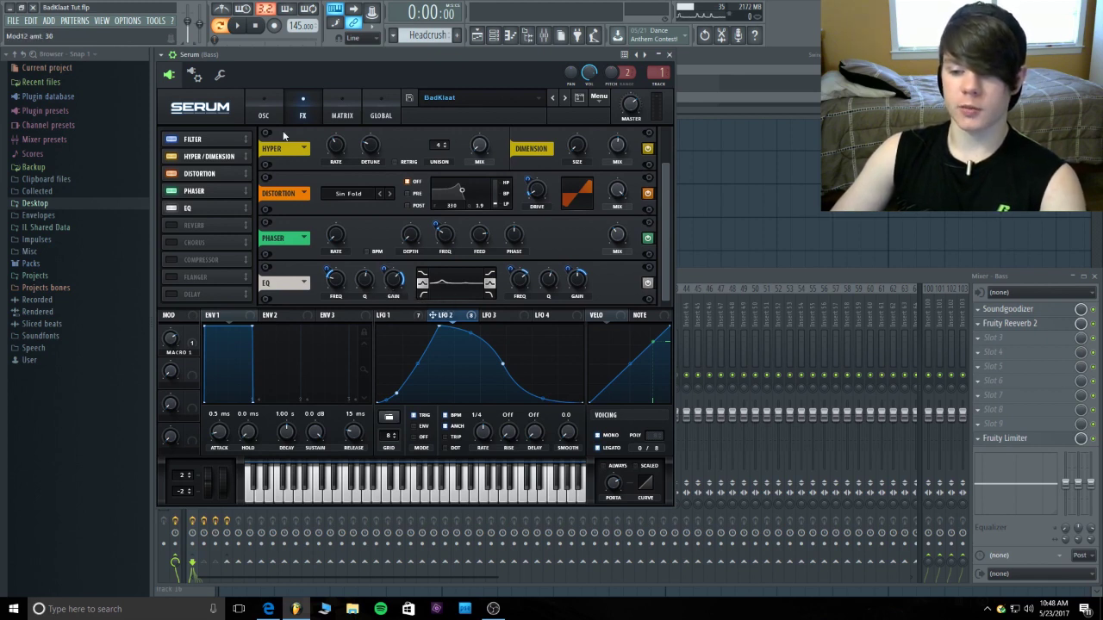
{"action": "left_click", "coordinate": [238, 26]}
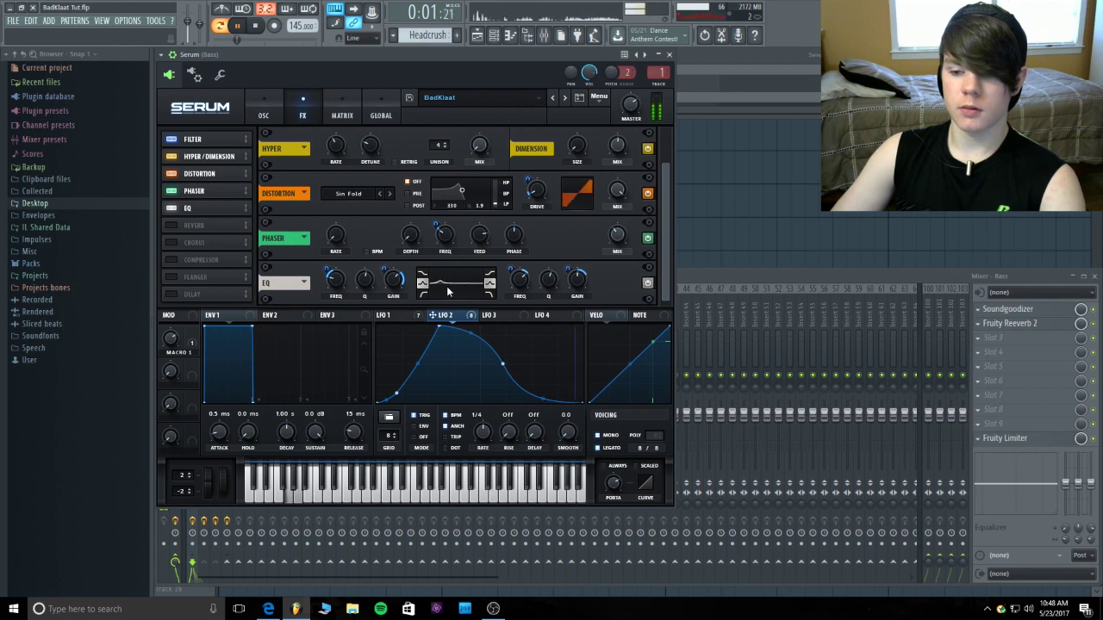
{"action": "left_click", "coordinate": [256, 27]}
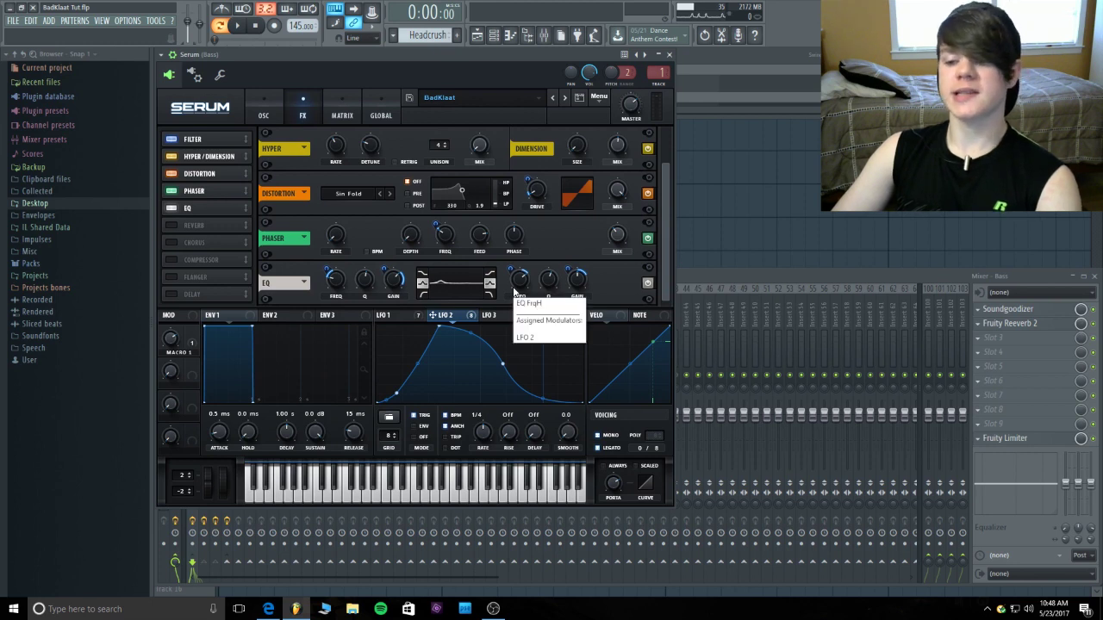
Check the EQ high band's frequency and gain with their LFO 2 modulation amounts, and play back the bass.
{"action": "left_click", "coordinate": [526, 291]}
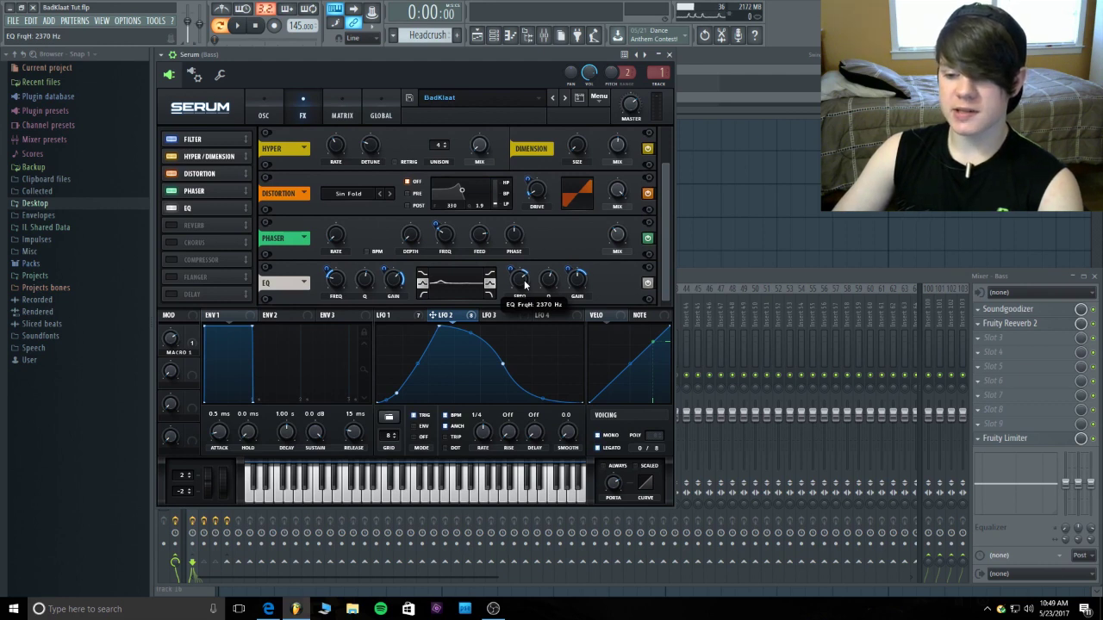
{"action": "mouse_move", "coordinate": [511, 270]}
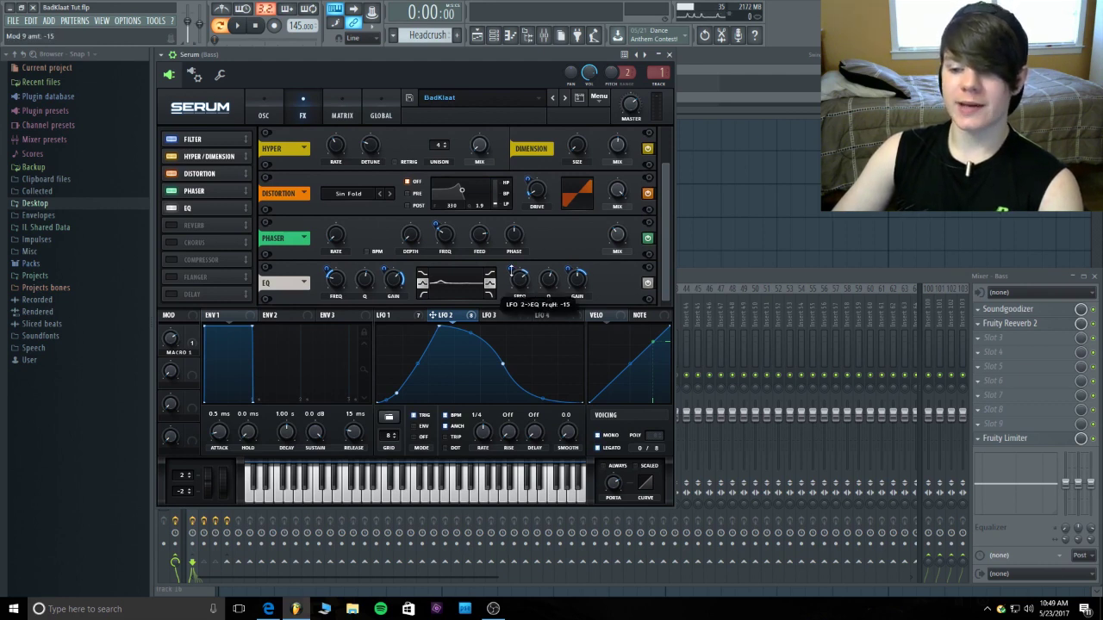
{"action": "mouse_move", "coordinate": [559, 286]}
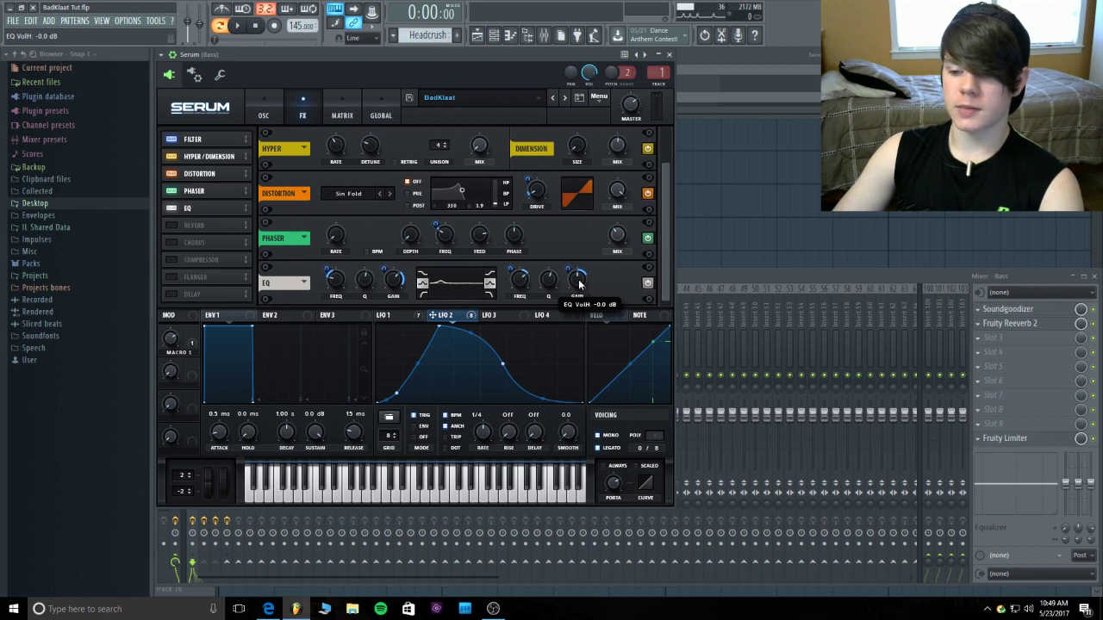
{"action": "left_click_drag", "start_coordinate": [579, 283], "coordinate": [579, 269]}
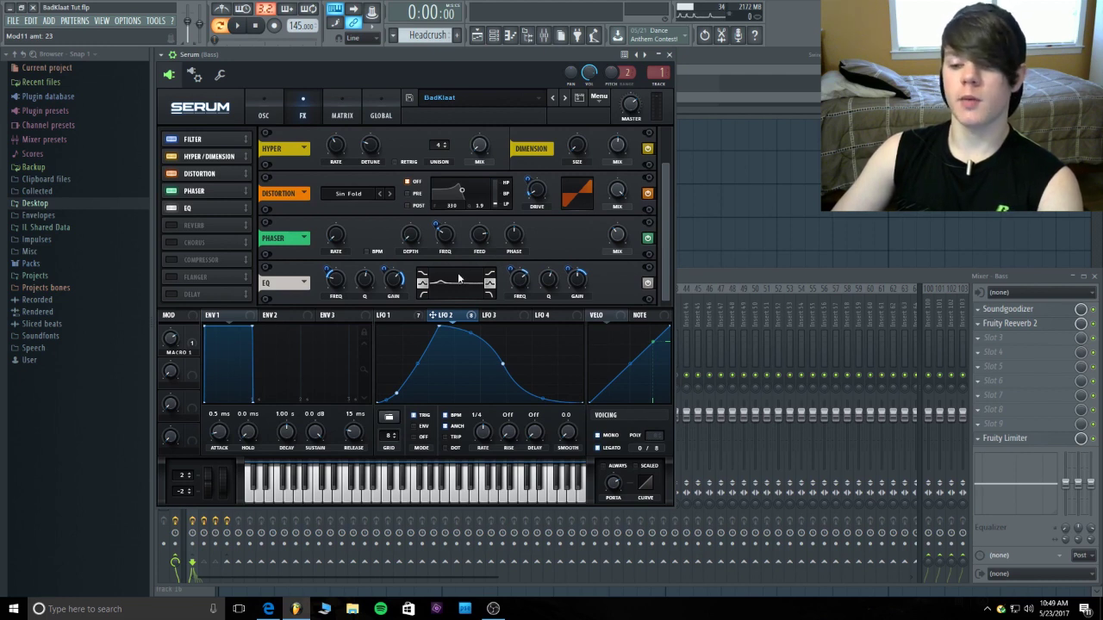
{"action": "left_click", "coordinate": [237, 26]}
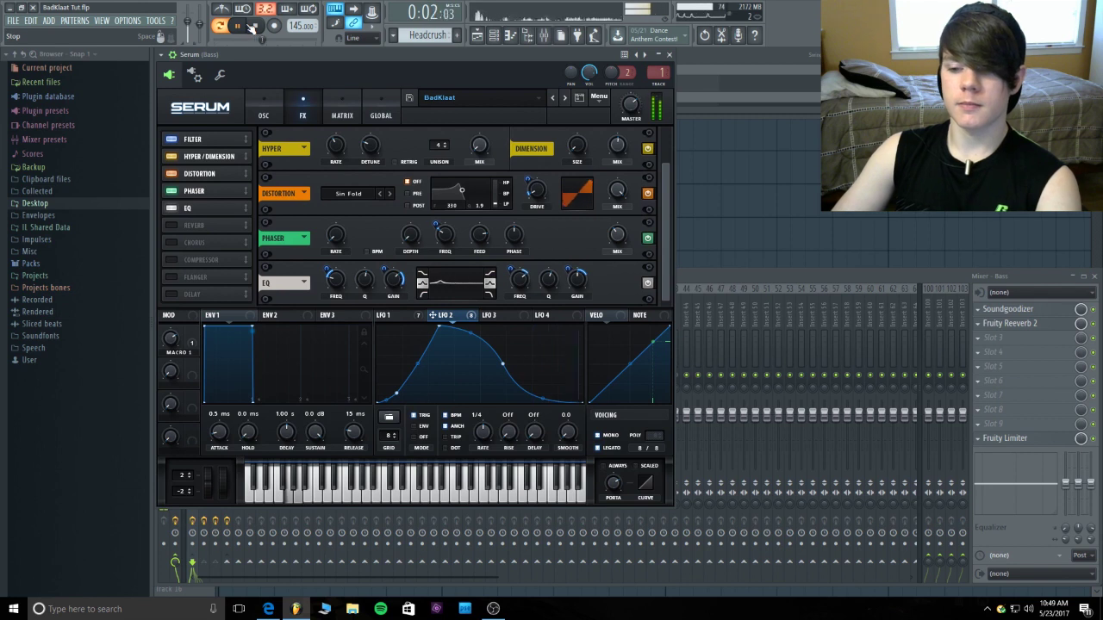
{"action": "left_click", "coordinate": [252, 27]}
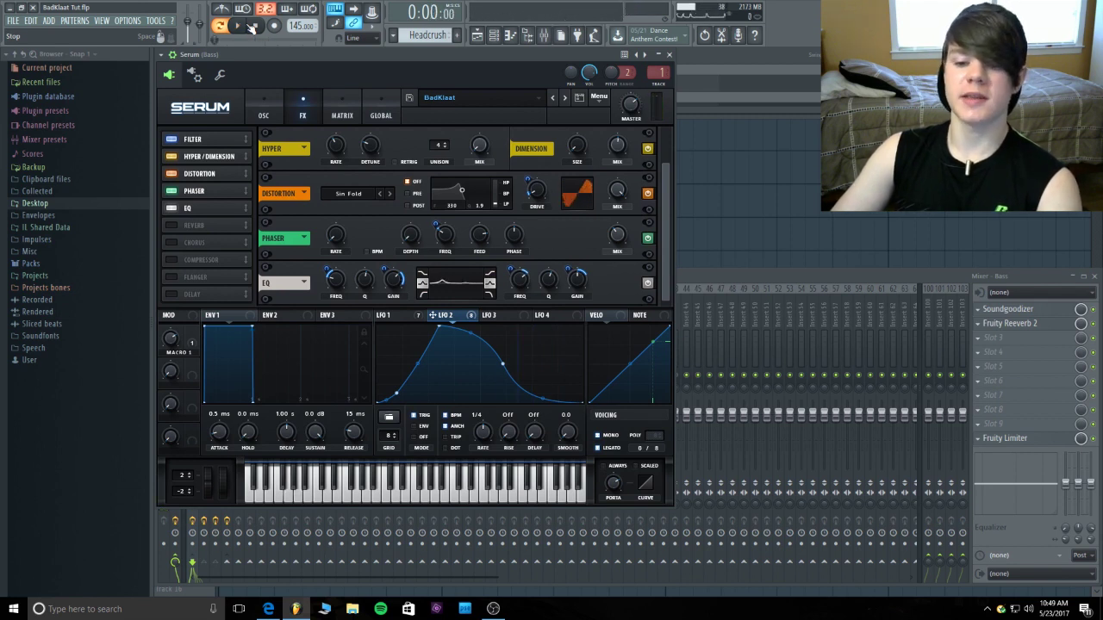
Turn on the plate reverb, check its mix and LFO 2 modulation amount, and play back the bass.
{"action": "left_click", "coordinate": [171, 224]}
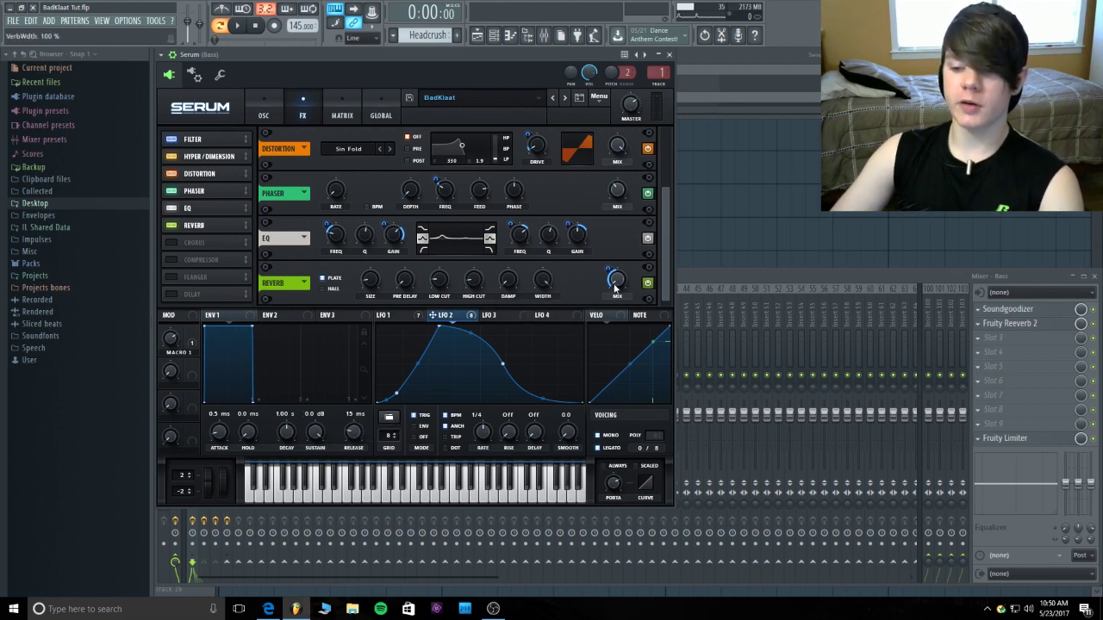
{"action": "left_click_drag", "start_coordinate": [613, 280], "coordinate": [608, 274]}
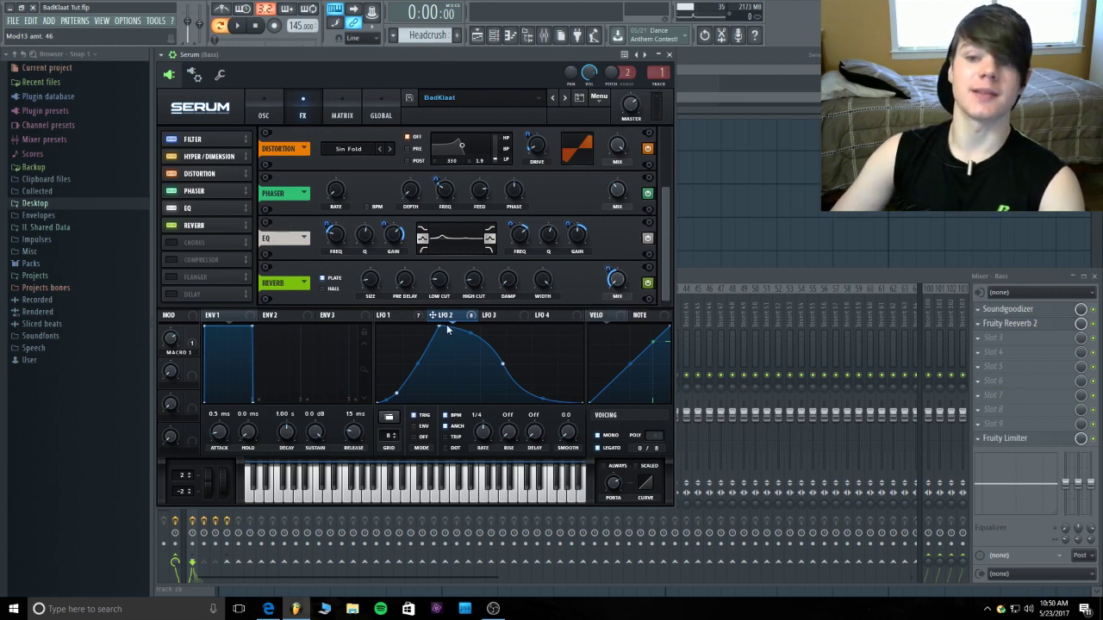
{"action": "left_click", "coordinate": [242, 26]}
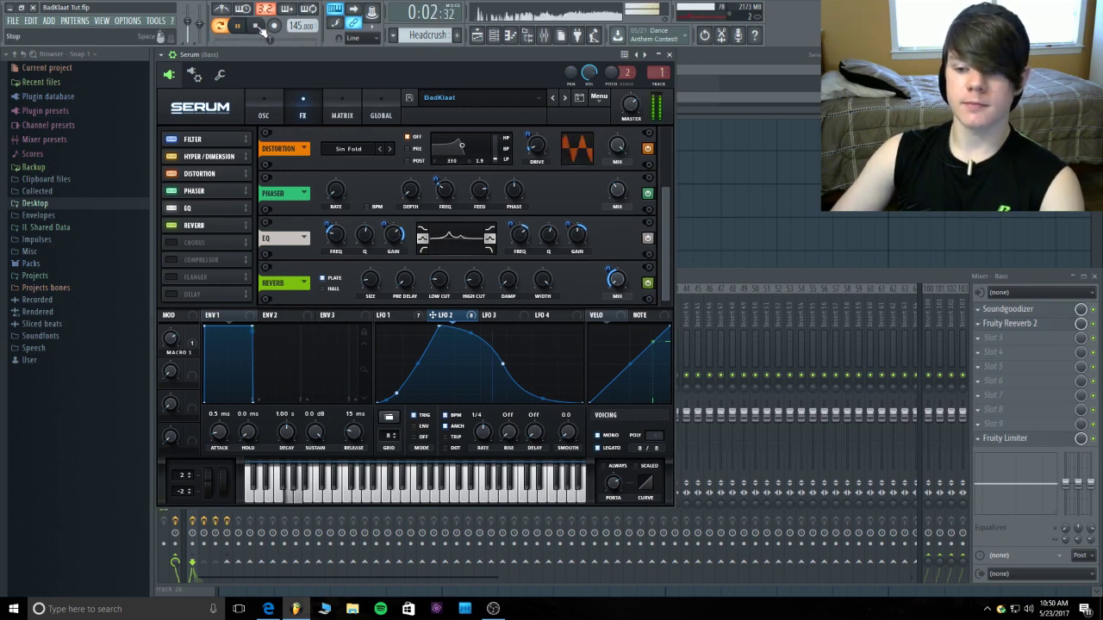
Turn on the chorus at the end of the effects chain and audition the bass.
{"action": "left_click", "coordinate": [258, 27]}
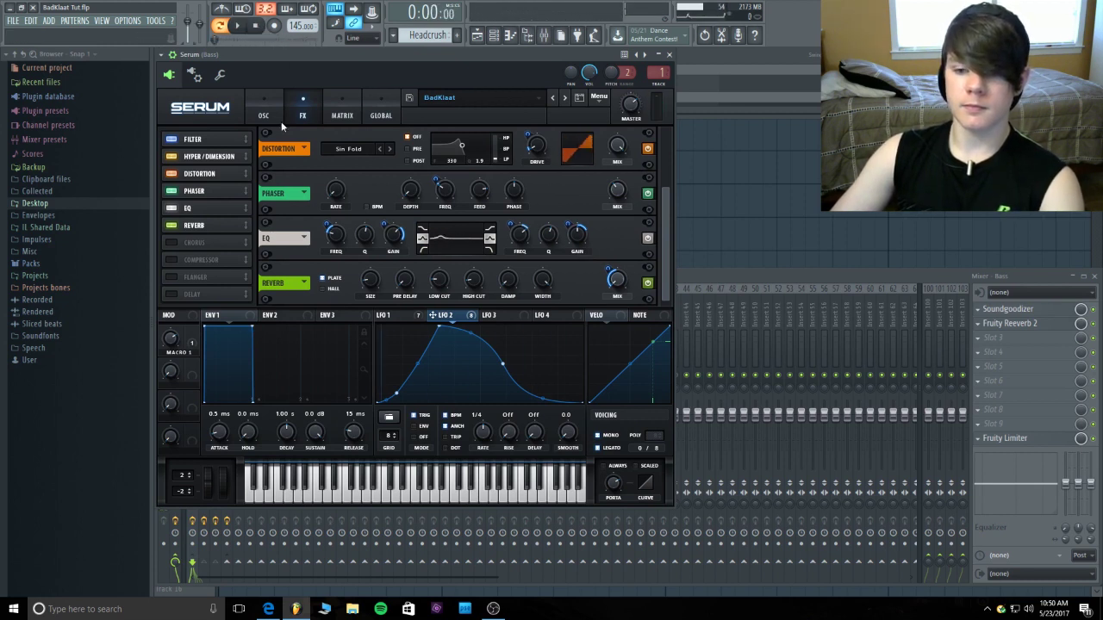
{"action": "left_click", "coordinate": [174, 242]}
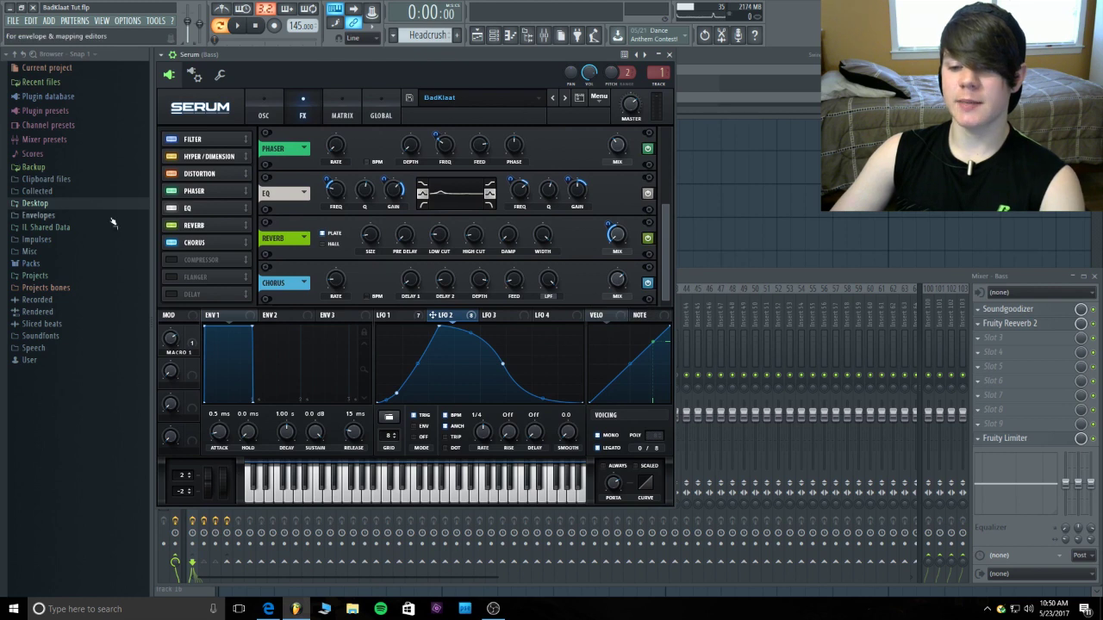
{"action": "left_click", "coordinate": [239, 29]}
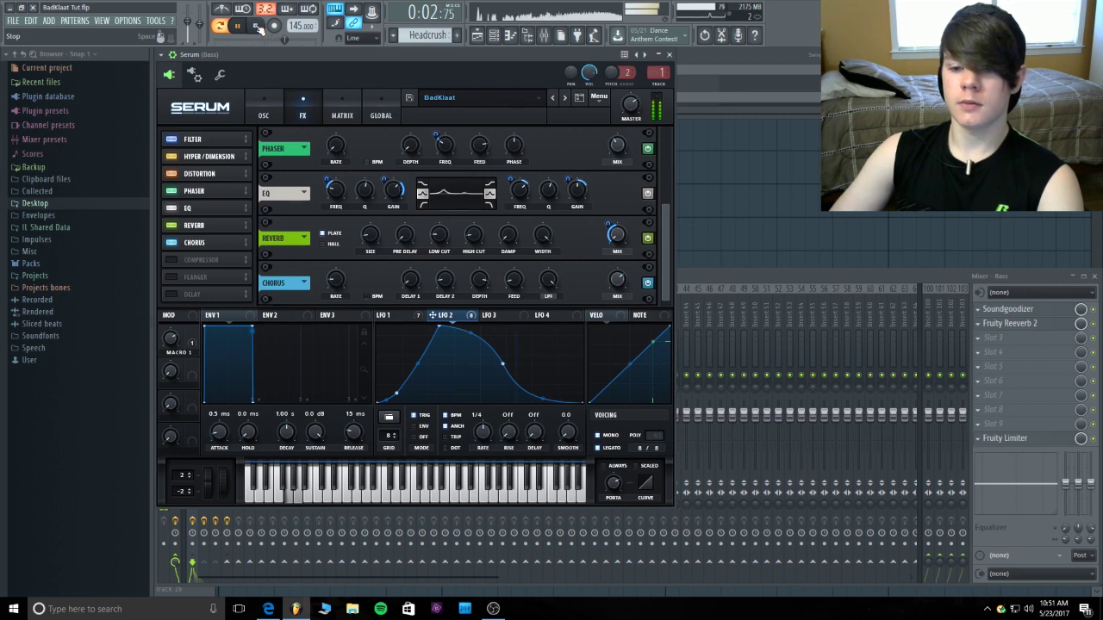
{"action": "left_click", "coordinate": [259, 28]}
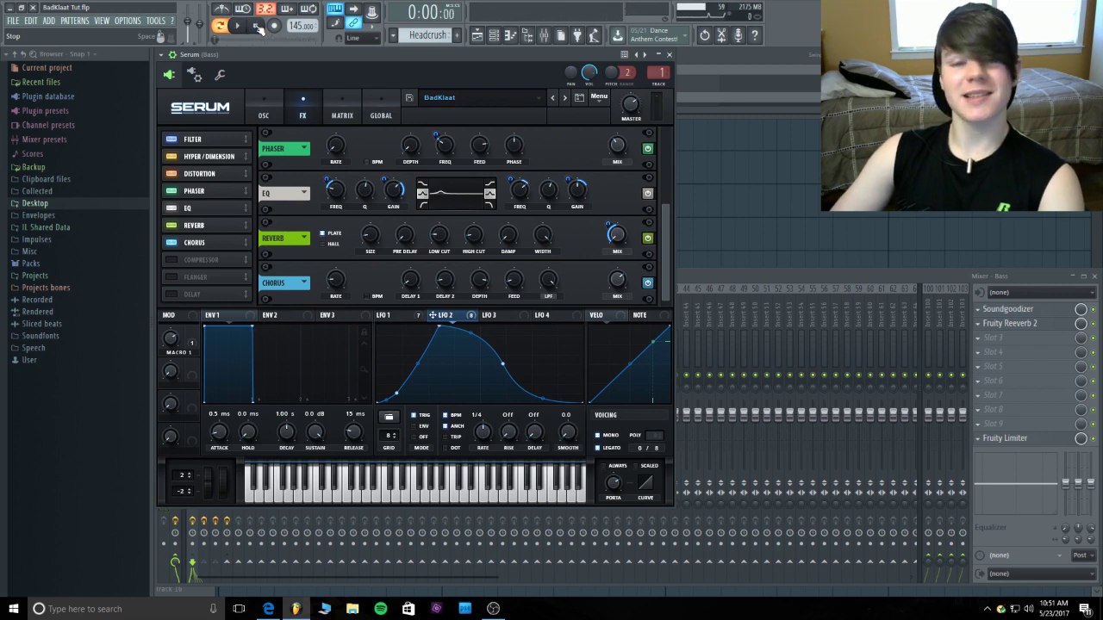
Try the multiband compressor after the chorus and switch it back off.
{"action": "left_click", "coordinate": [170, 259]}
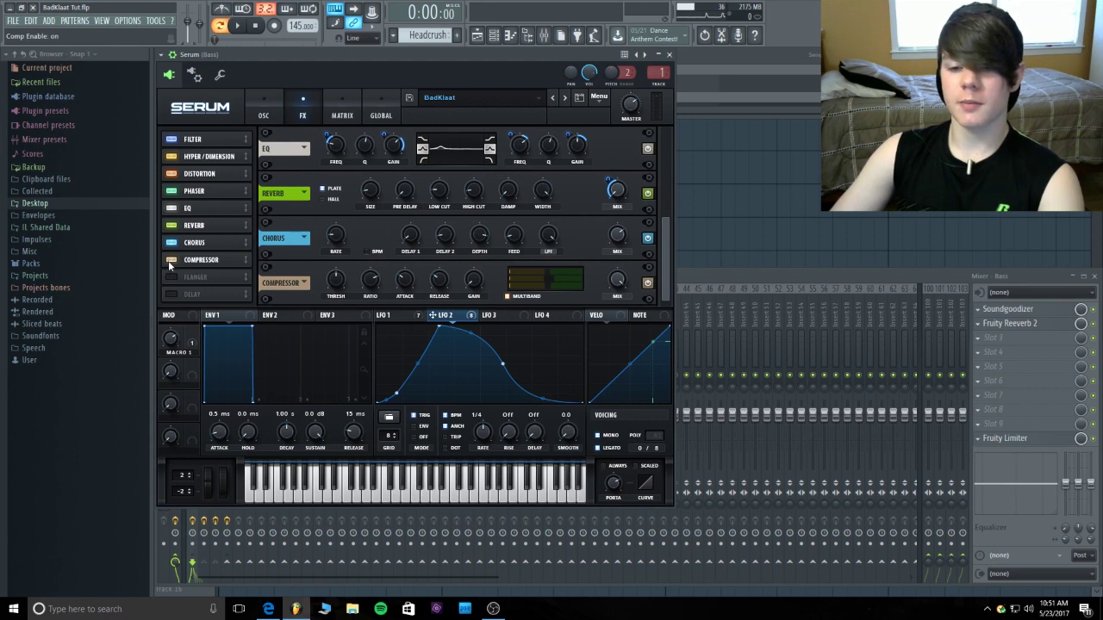
{"action": "left_click", "coordinate": [169, 258]}
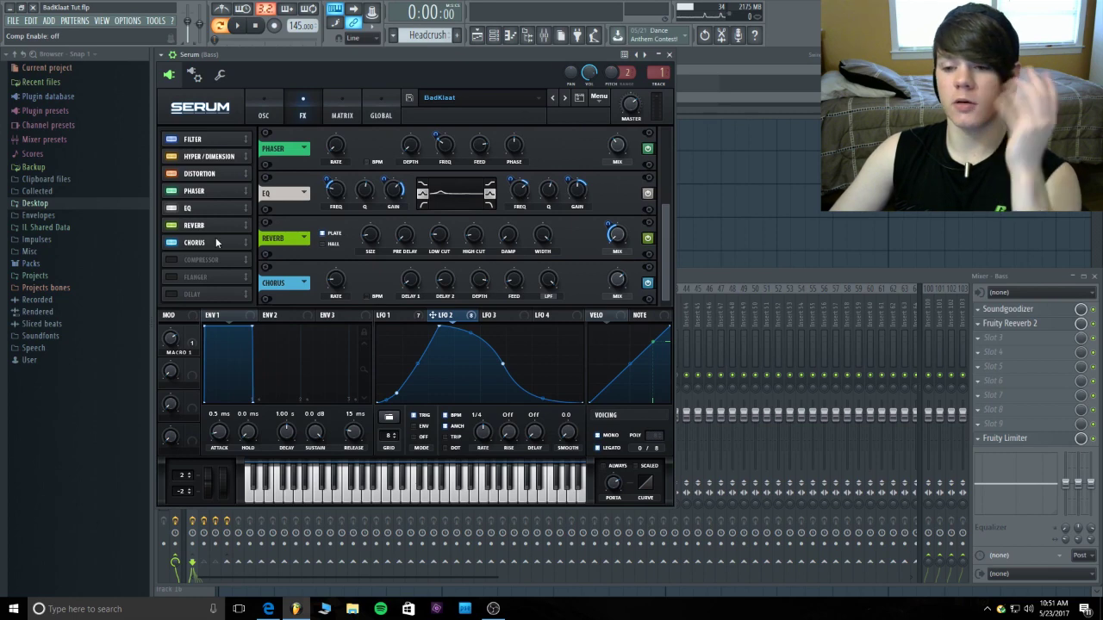
Examine the Bass mixer track's effect slots and return to the Serum window.
{"action": "left_click", "coordinate": [1019, 310]}
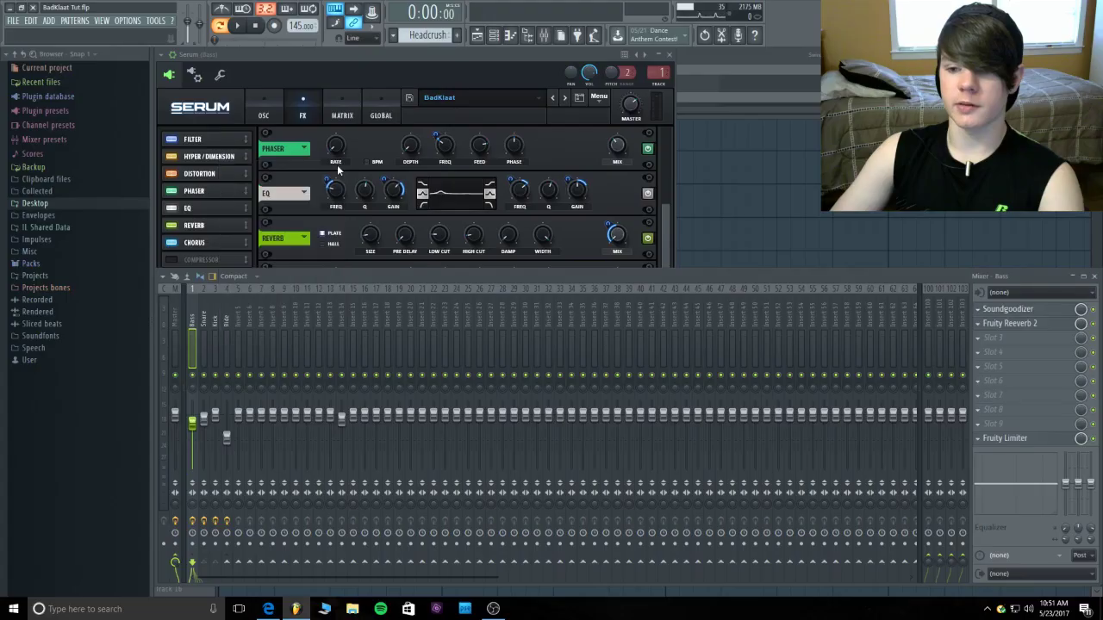
{"action": "left_click", "coordinate": [342, 54]}
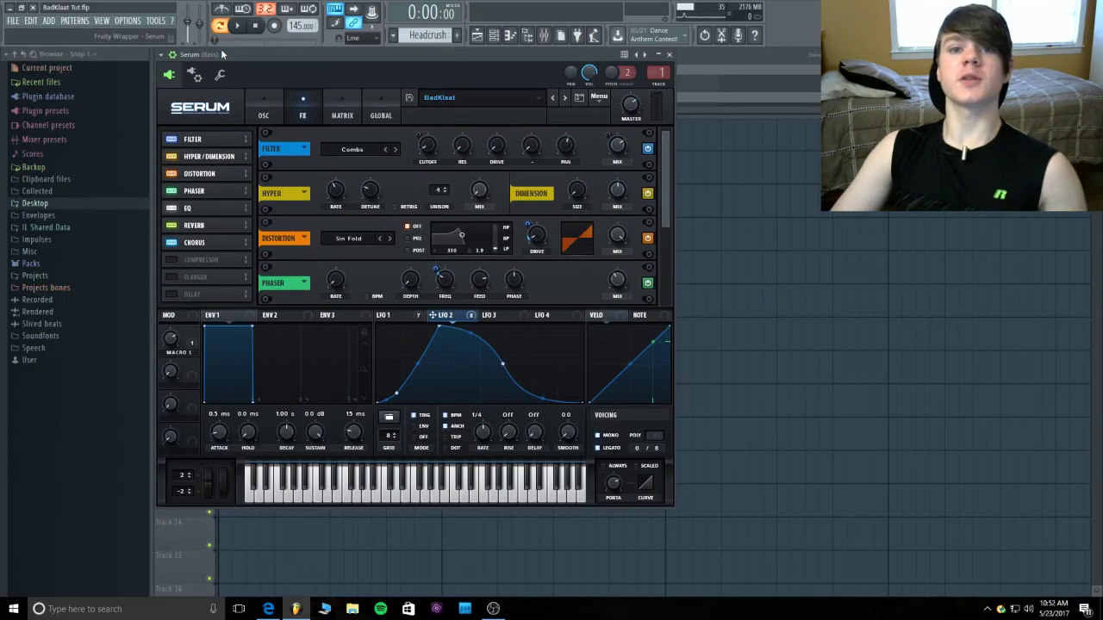